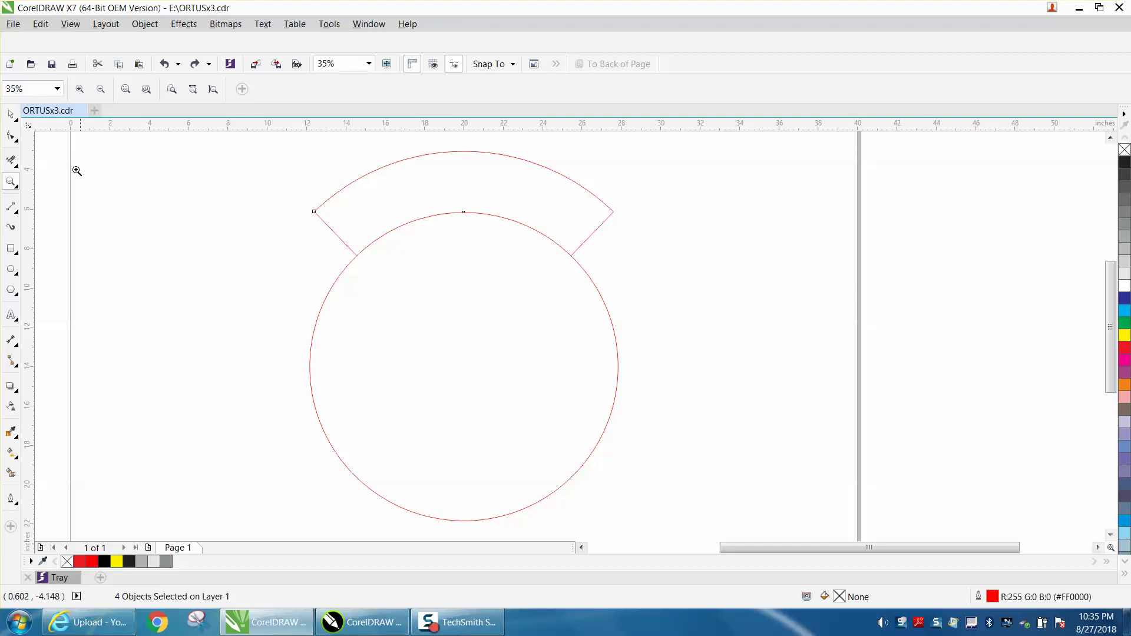
- Marquee-select the arc band and circle, all four patch shapes, with the Pick tool
click(11, 116)
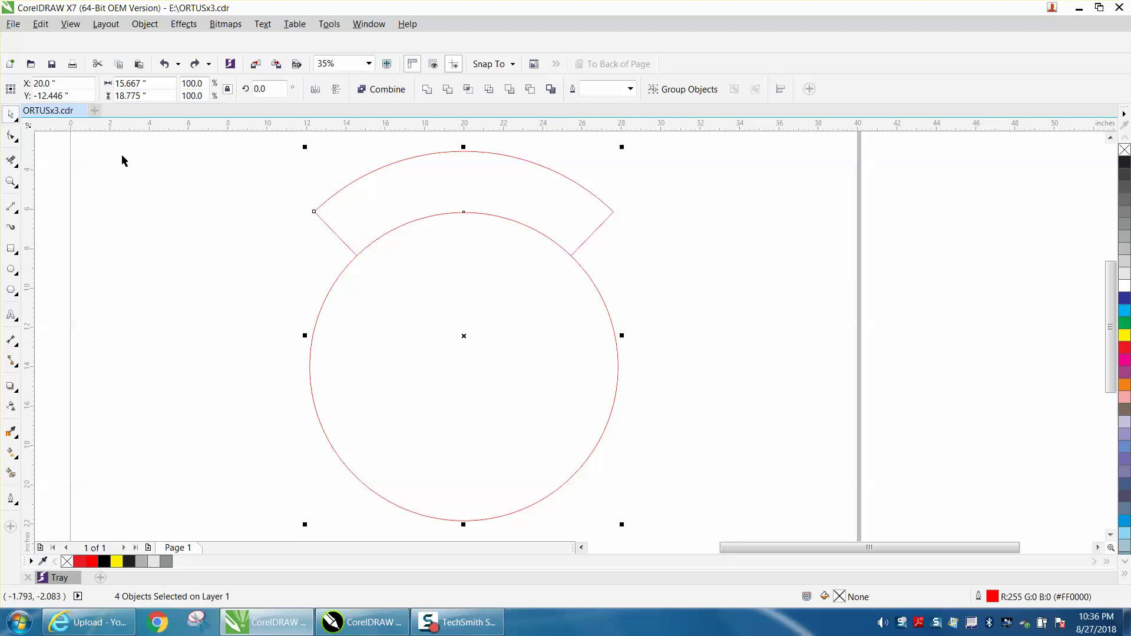
drag(271, 138, 735, 530)
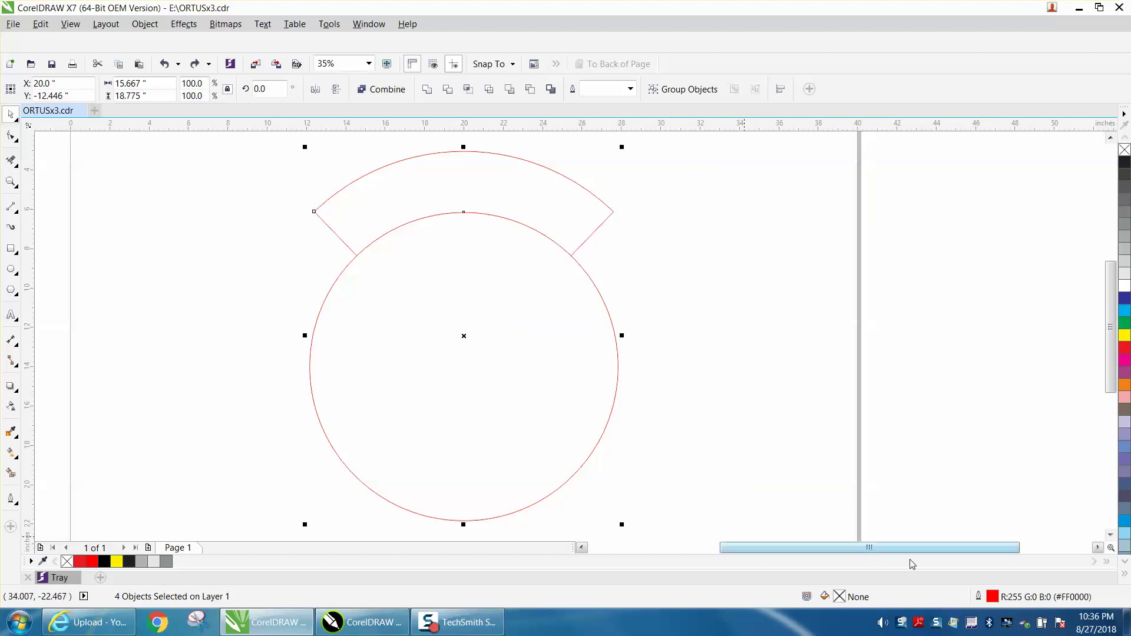
- Give the four selected shapes a 0.125 in black outline in Outline Pen
double_click(991, 598)
click(478, 206)
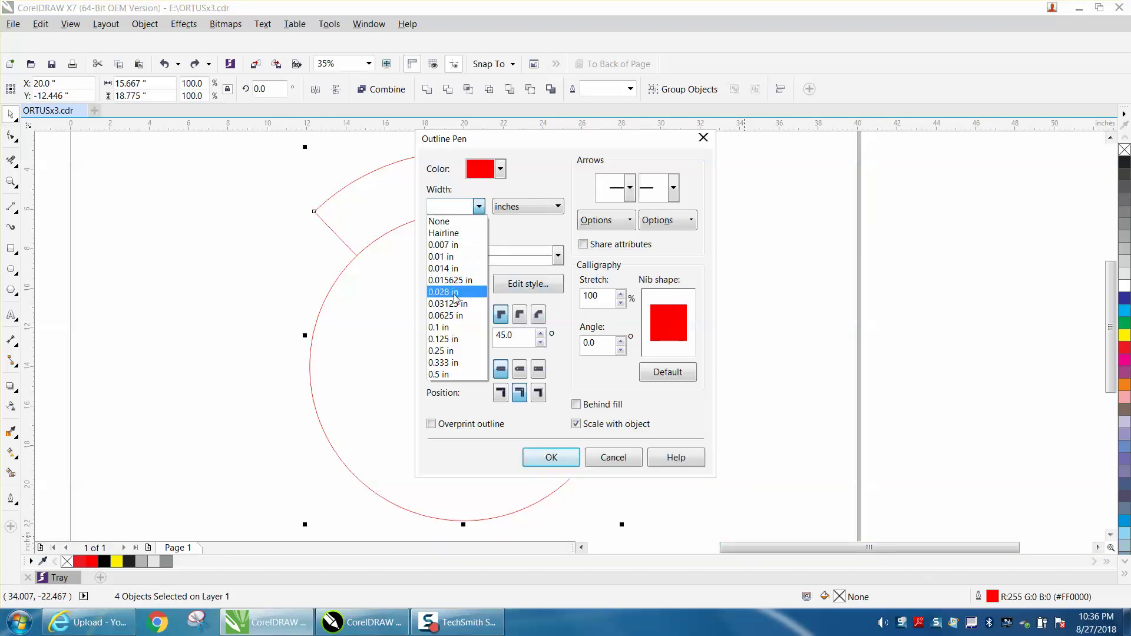
click(447, 339)
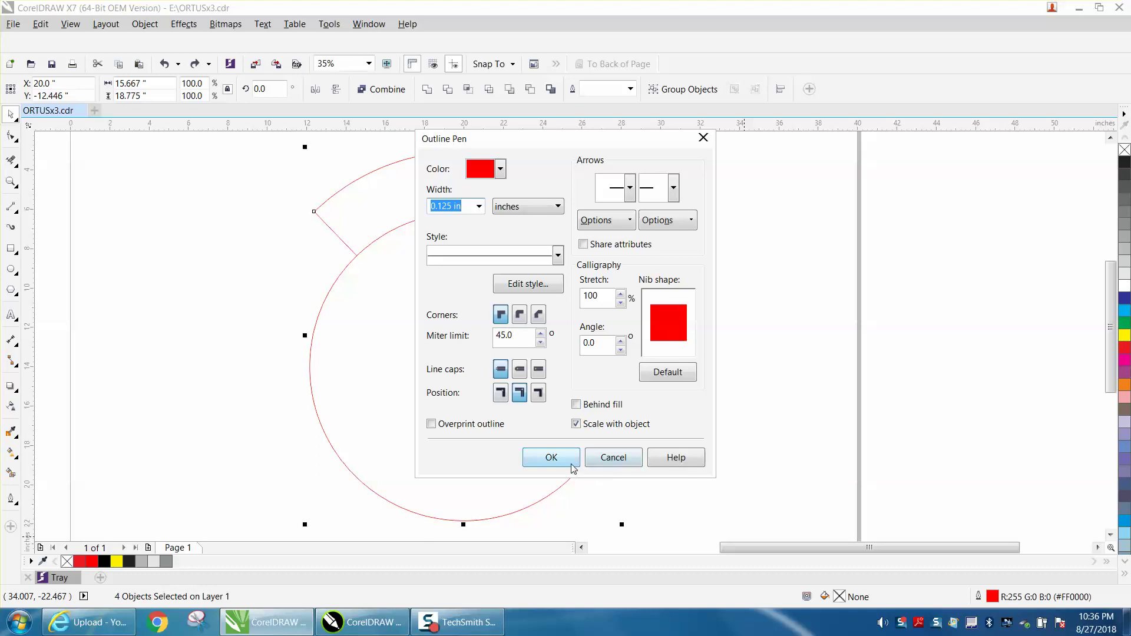
click(501, 169)
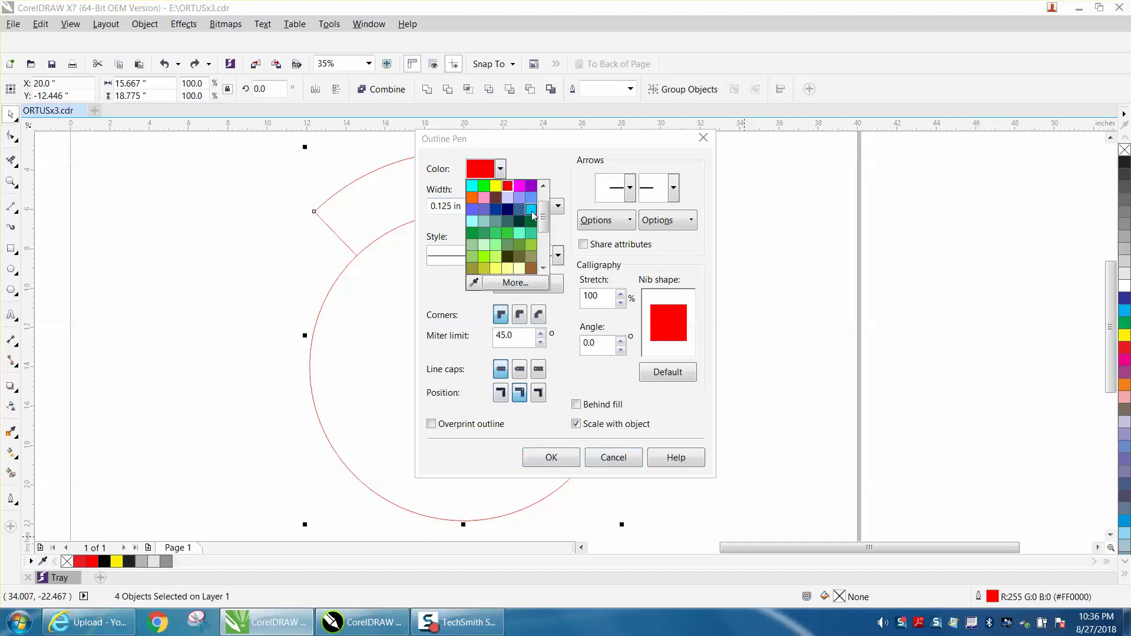
click(471, 187)
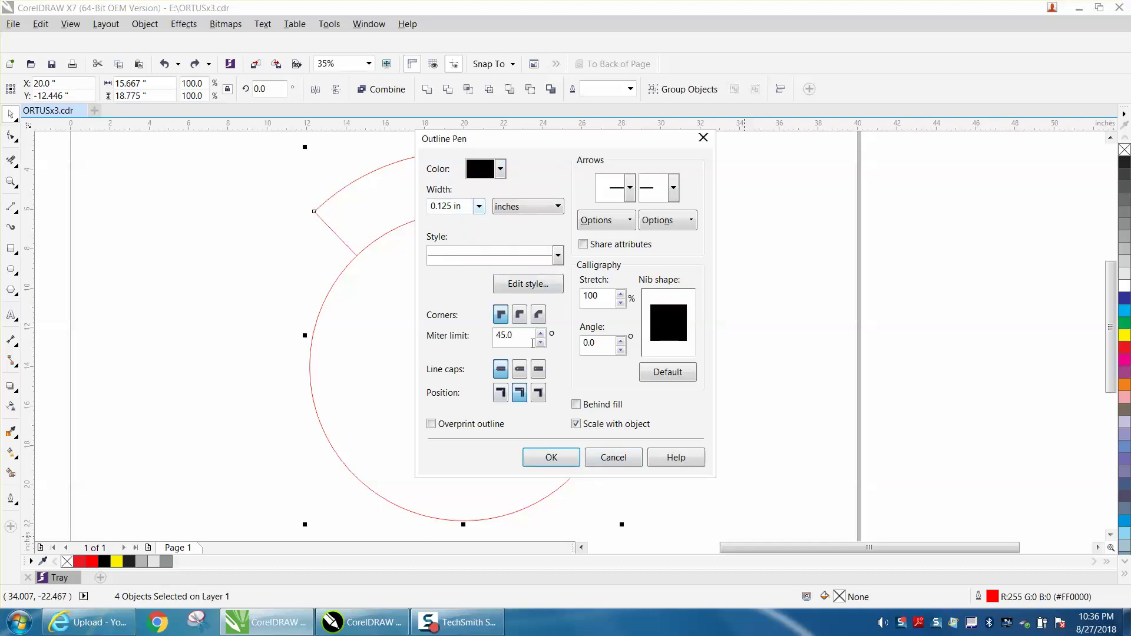
click(569, 458)
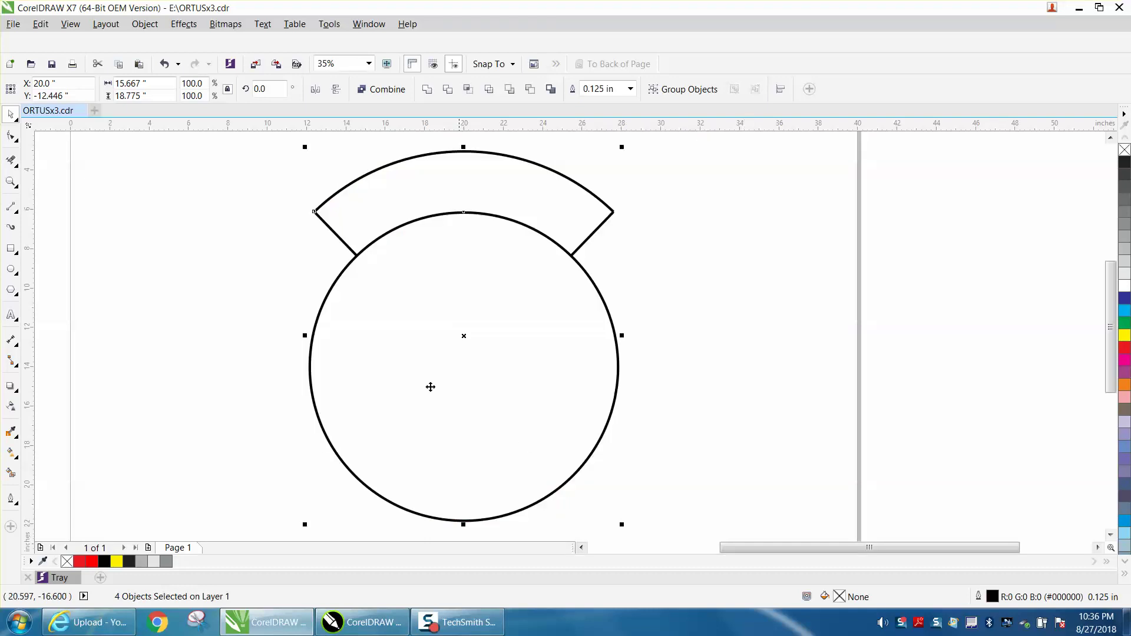
click(12, 181)
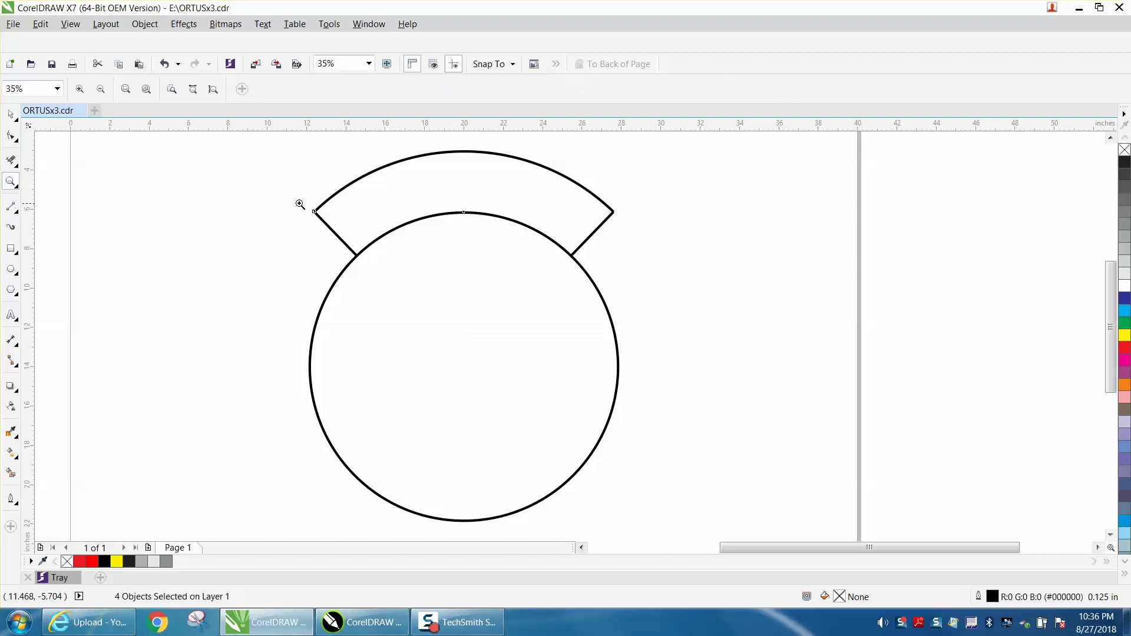
- Zoom in on the arc band's left corner, zoom back out, and undo the black outline
drag(298, 203, 338, 229)
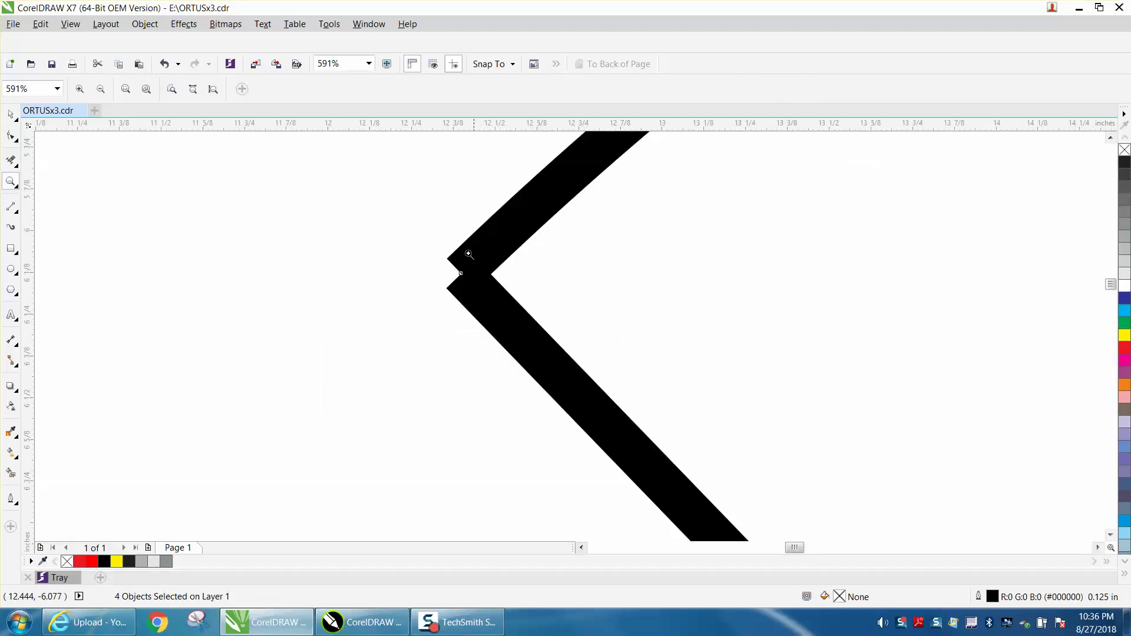
right_click(441, 252)
right_click(422, 247)
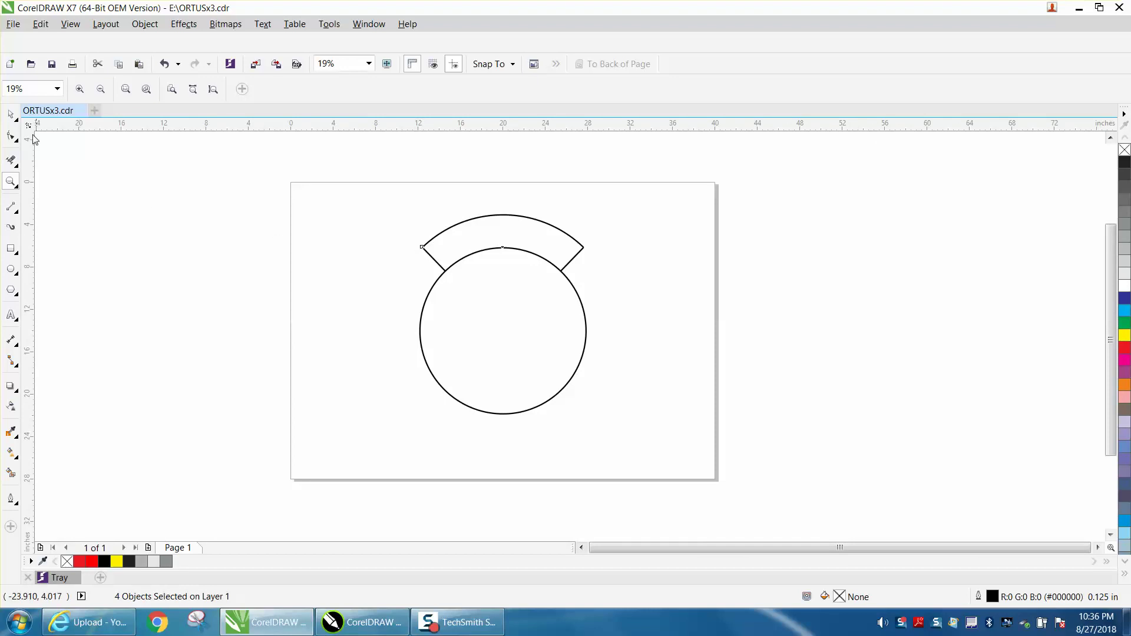
click(169, 66)
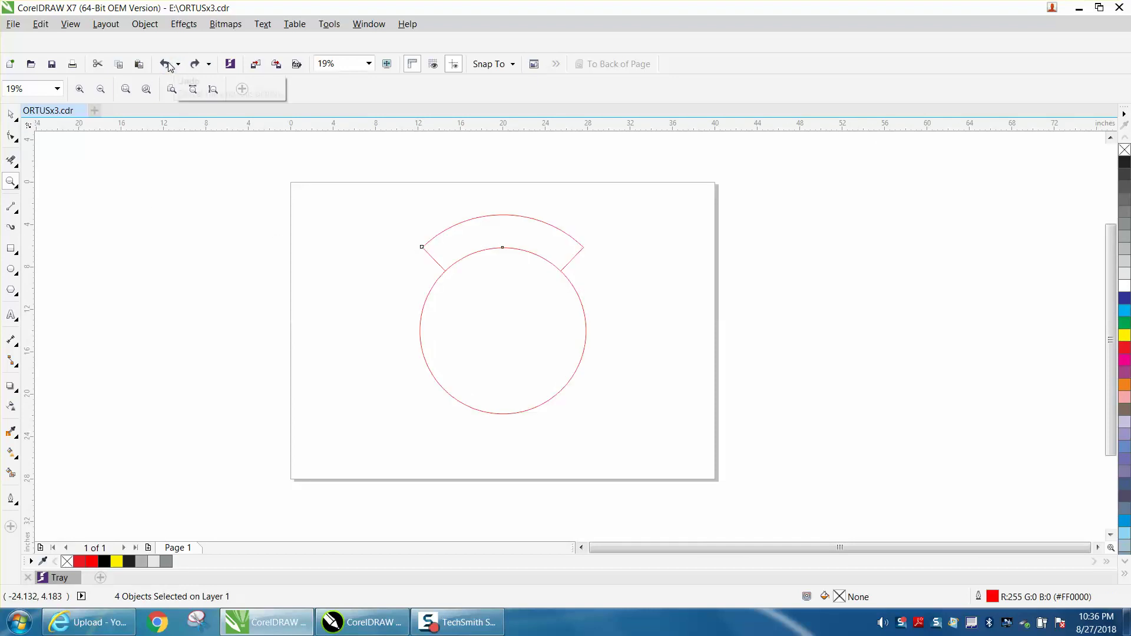
- Reselect all the patch shapes and weld them into a single curve
click(14, 118)
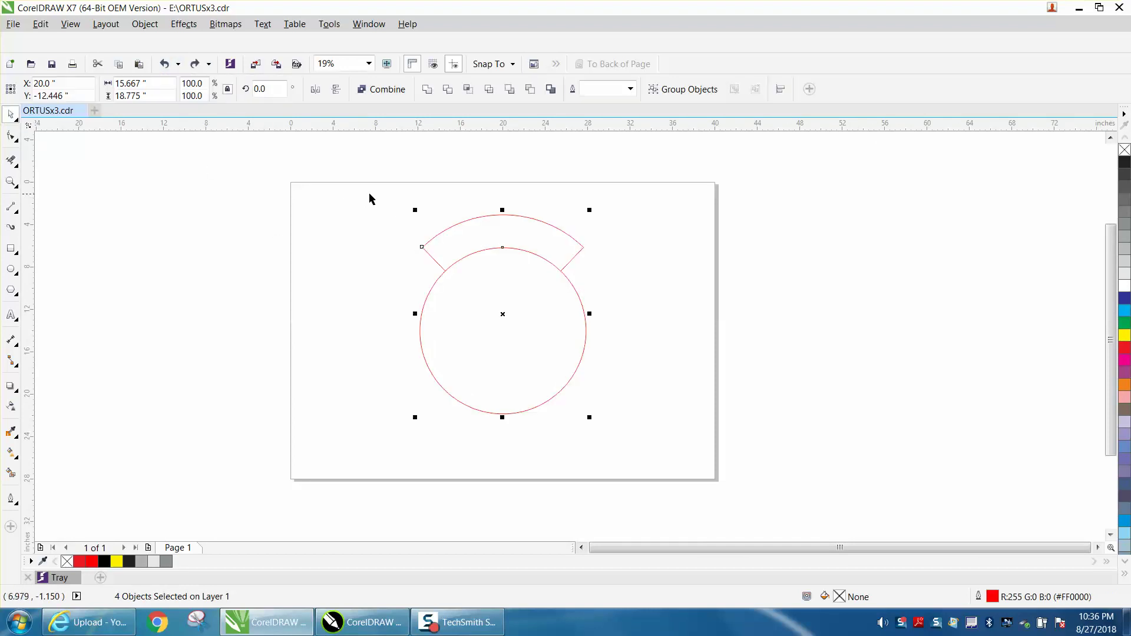
drag(375, 197, 672, 447)
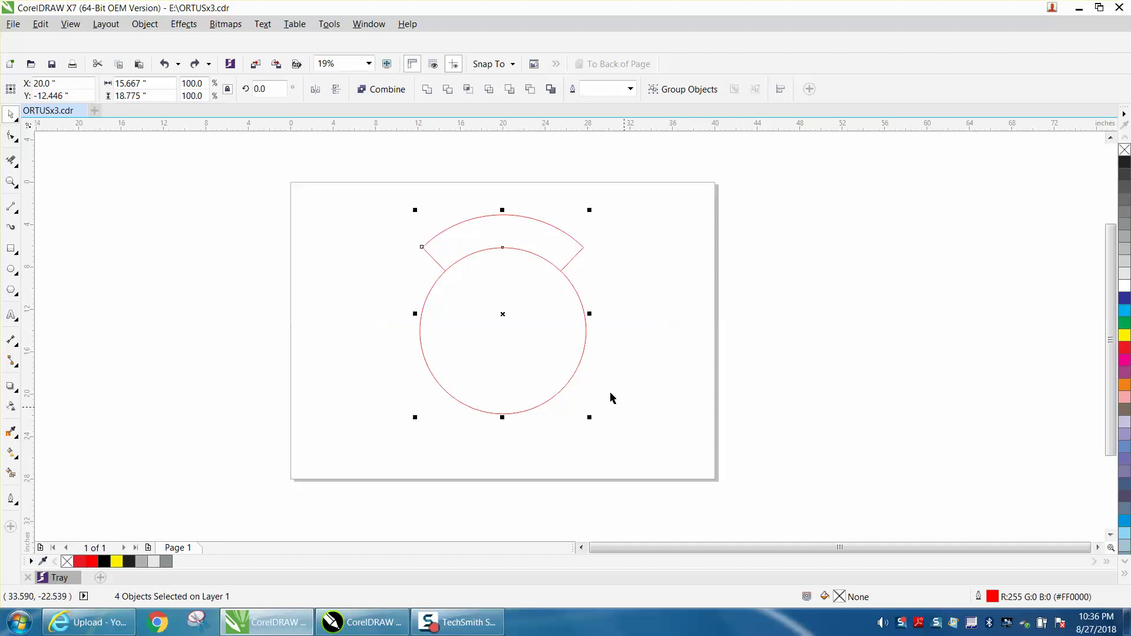
click(427, 93)
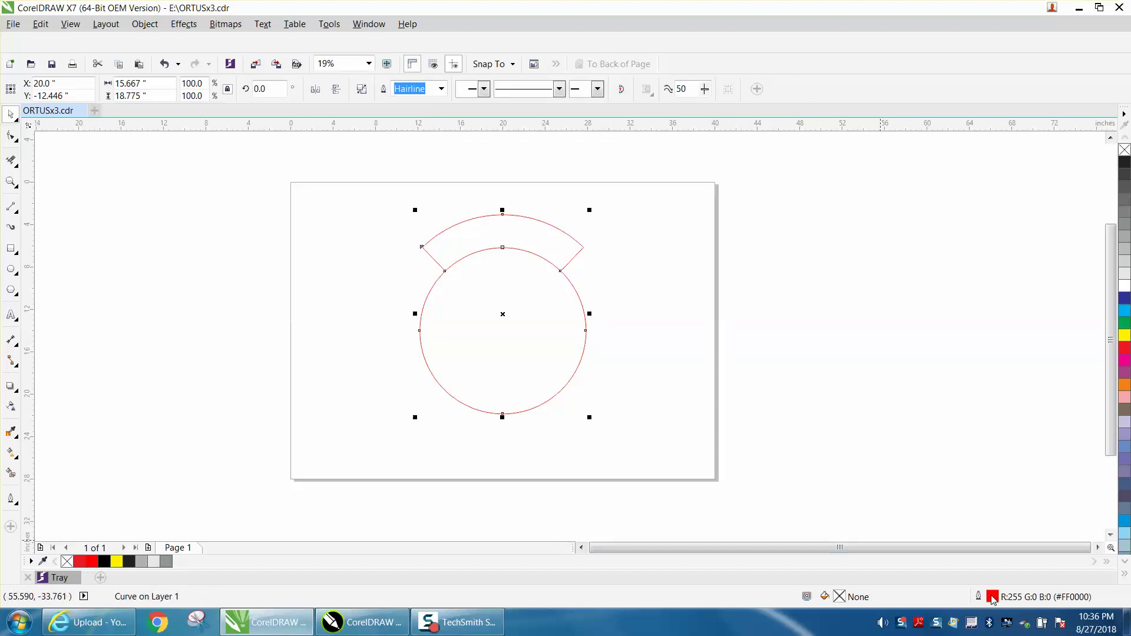
- Give the welded curve a 0.125 in black outline
double_click(993, 599)
click(478, 206)
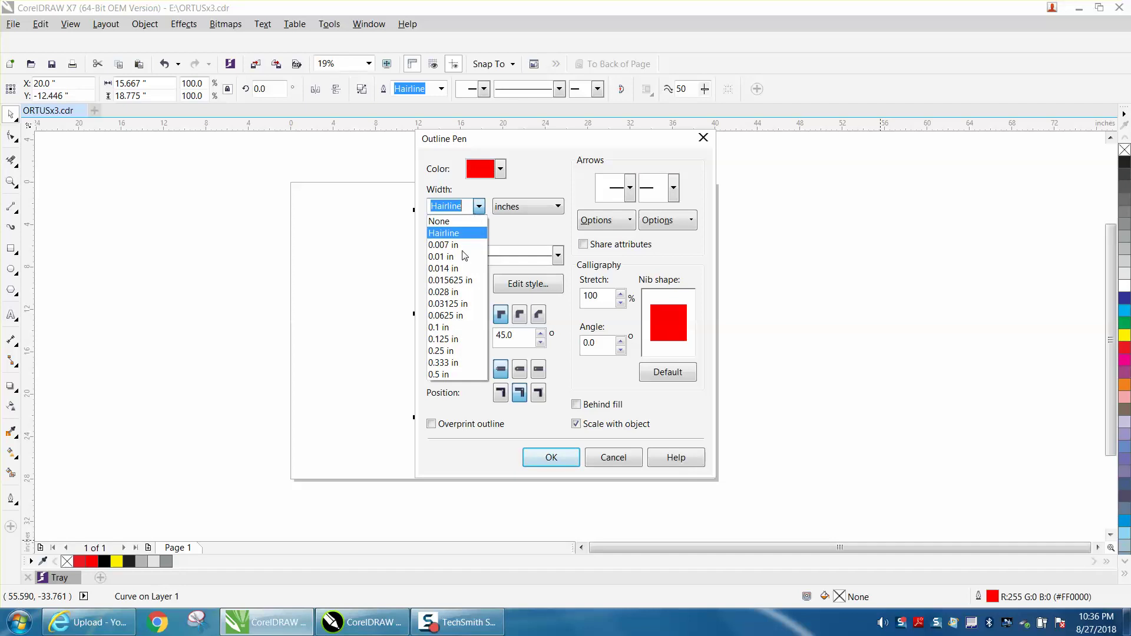
click(444, 338)
click(501, 168)
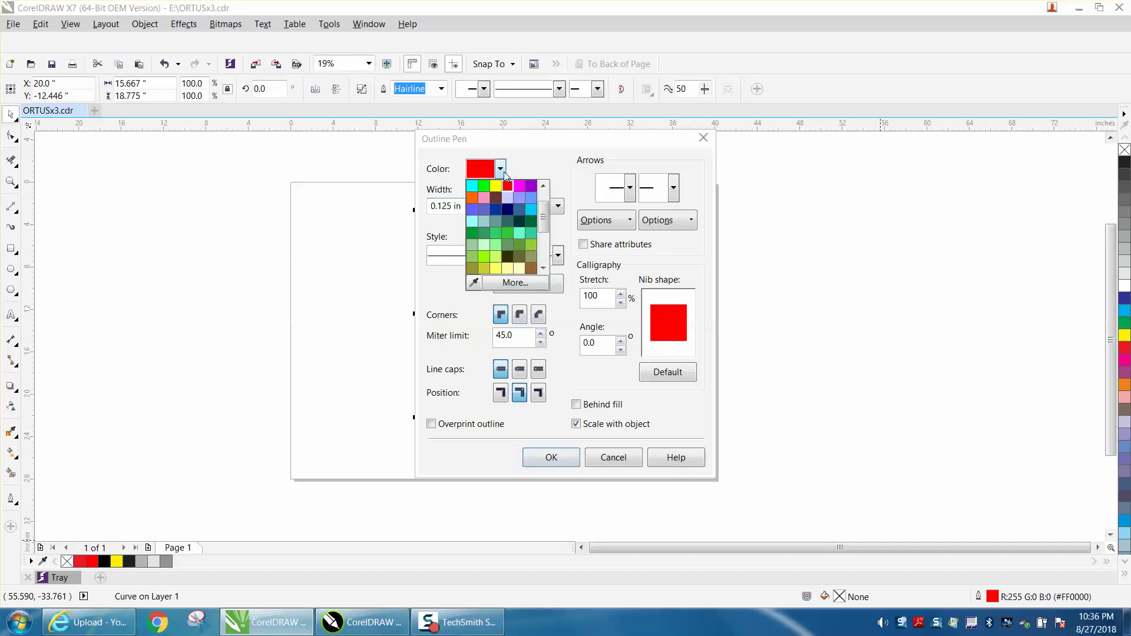
scroll(504, 220, up, 3)
click(472, 186)
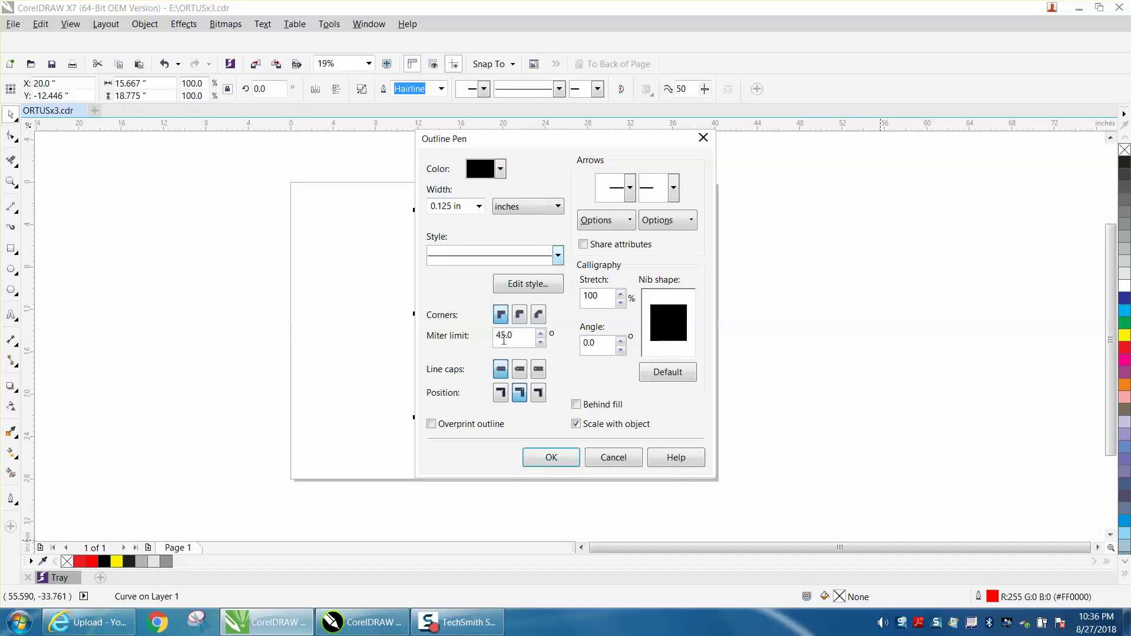
click(551, 456)
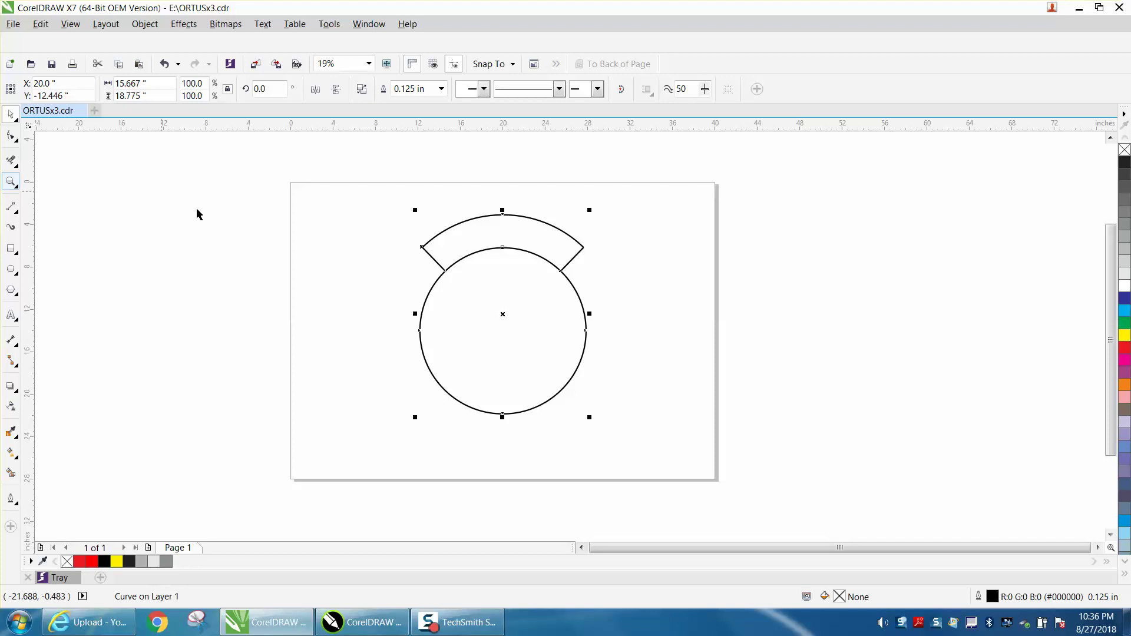
click(11, 181)
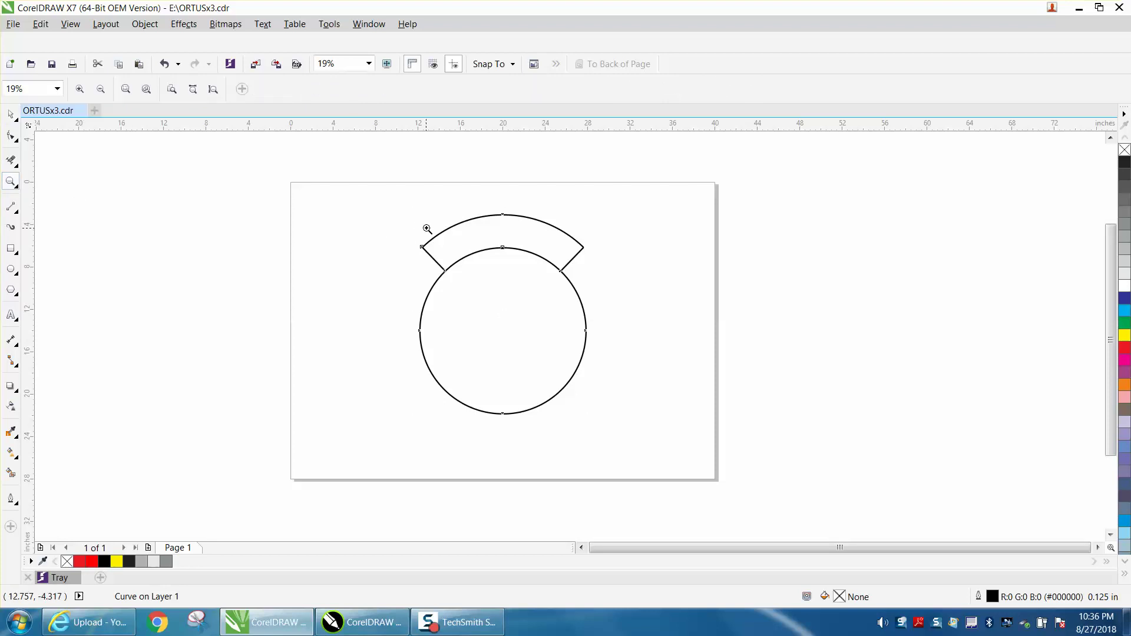
drag(408, 236, 447, 266)
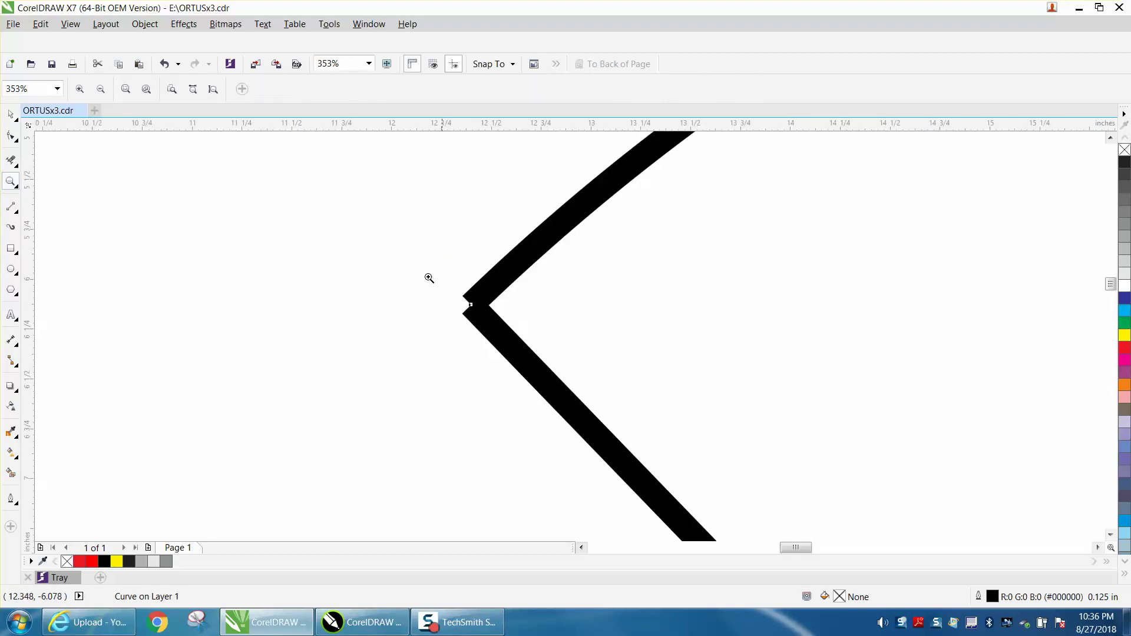
click(164, 64)
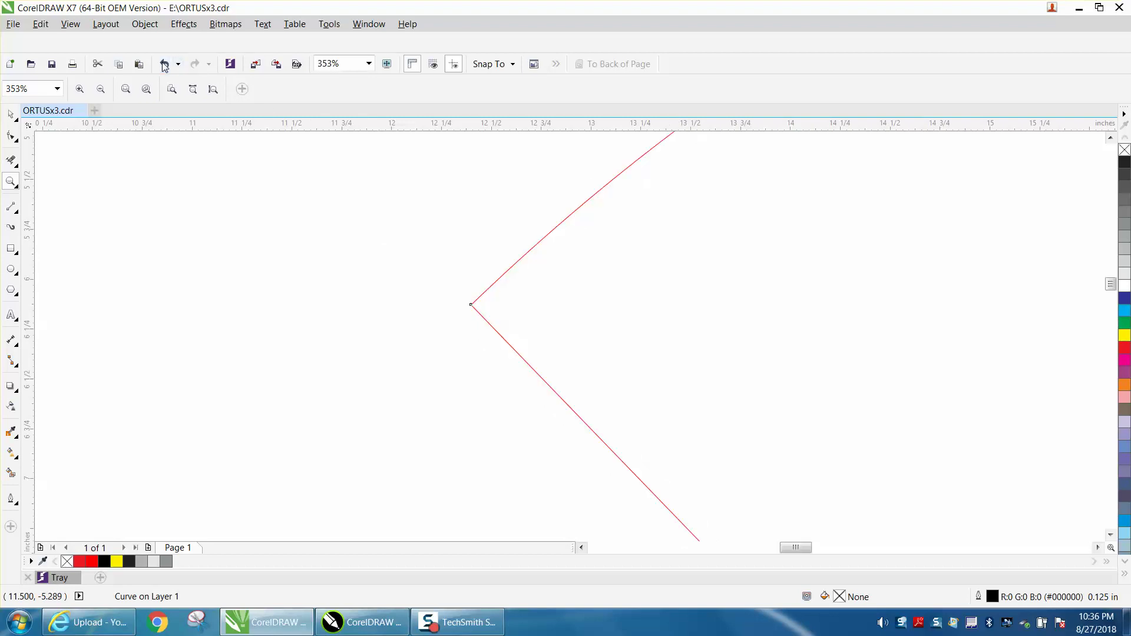
click(164, 65)
click(192, 89)
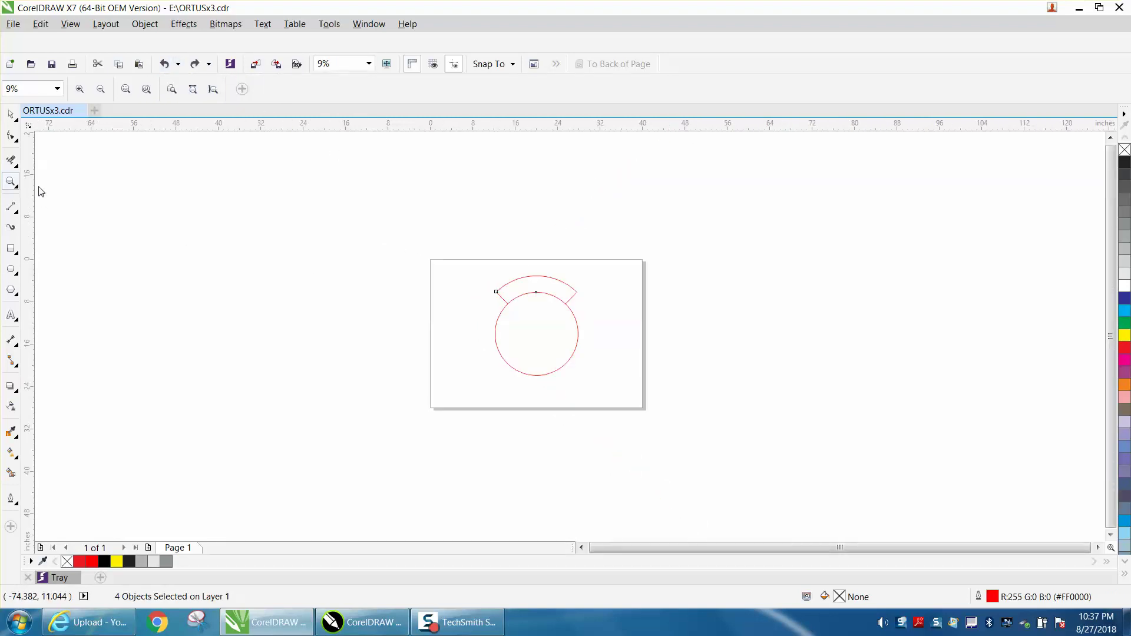
drag(484, 270, 674, 400)
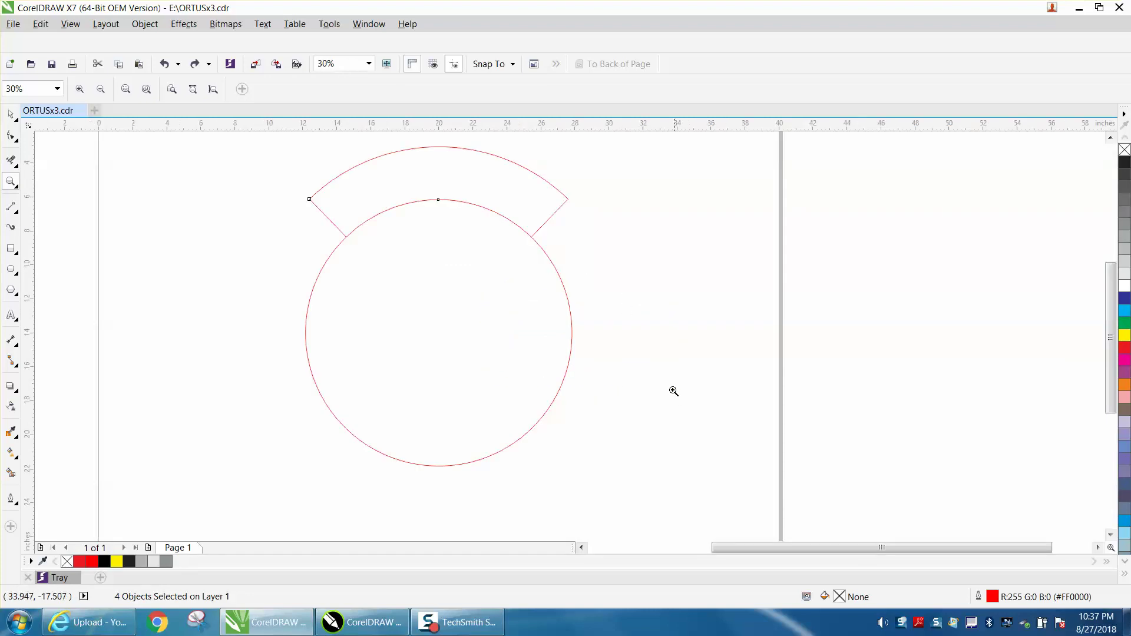
right_click(517, 332)
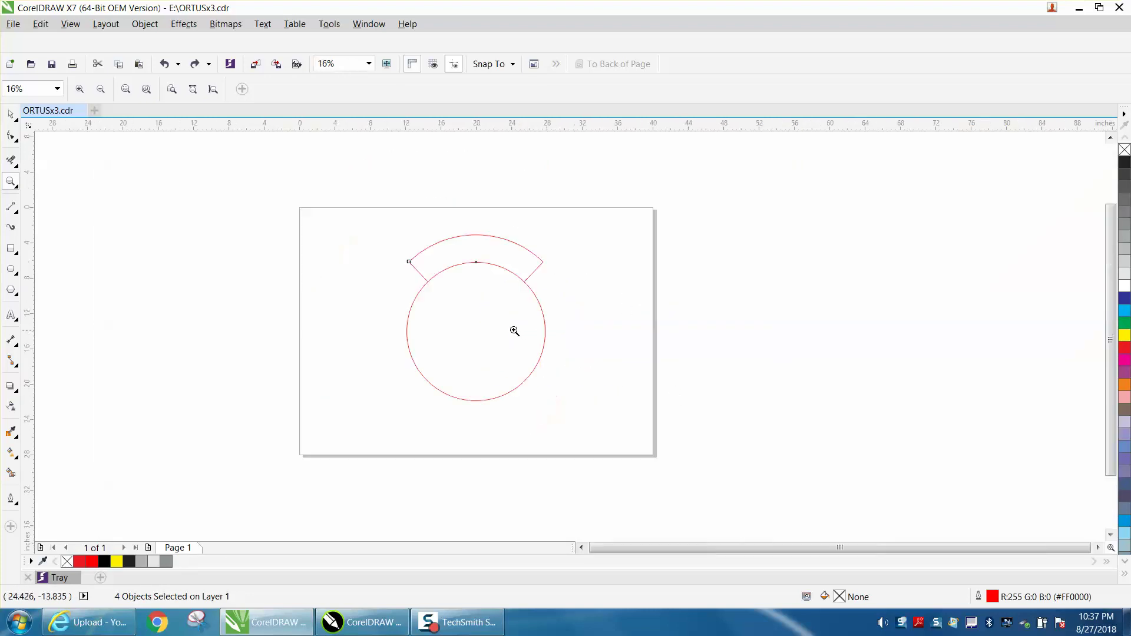
click(9, 115)
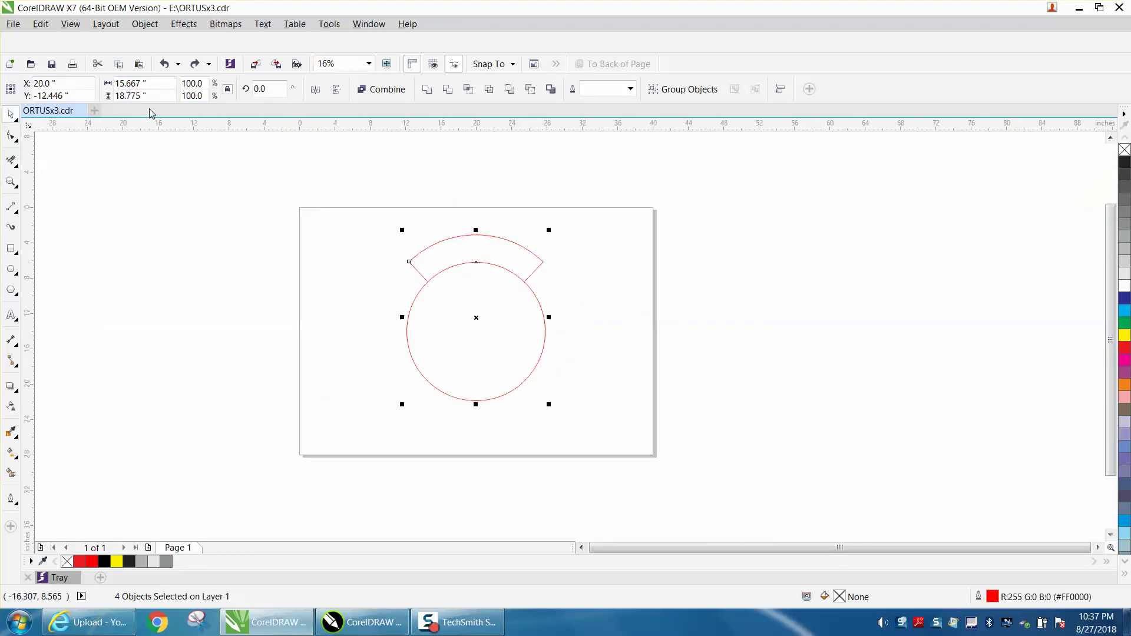
- Deselect everything and set the nudge distance to 18 in
click(261, 176)
drag(178, 92, 123, 89)
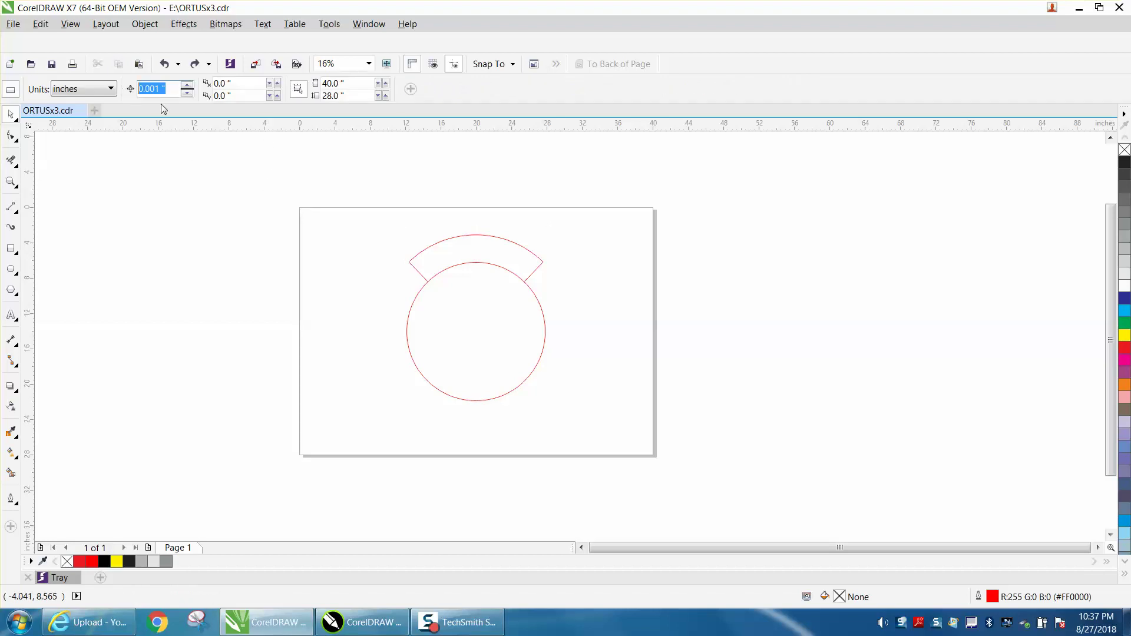
text(18)
key(Return)
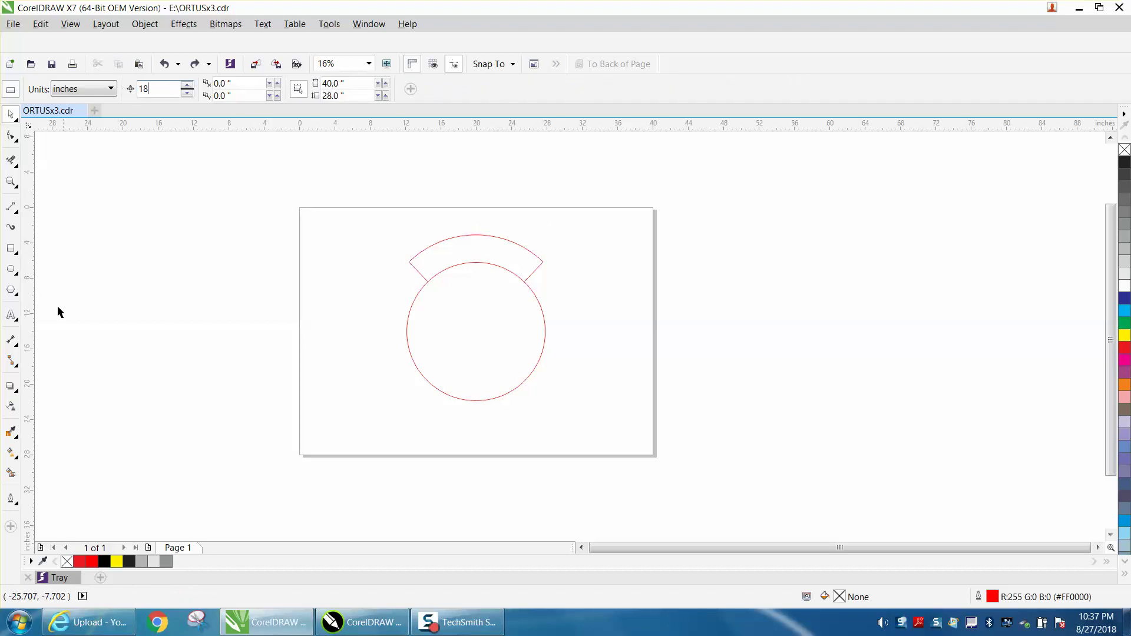
- Choose the Smart Fill tool with a 0.125 in outline width
click(12, 473)
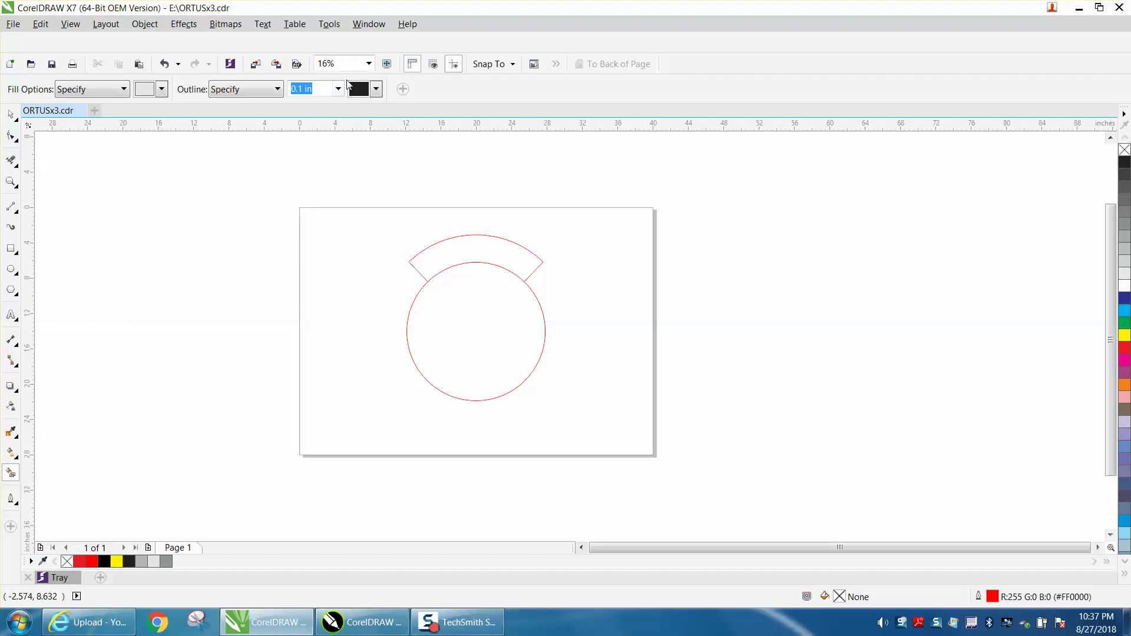
click(337, 90)
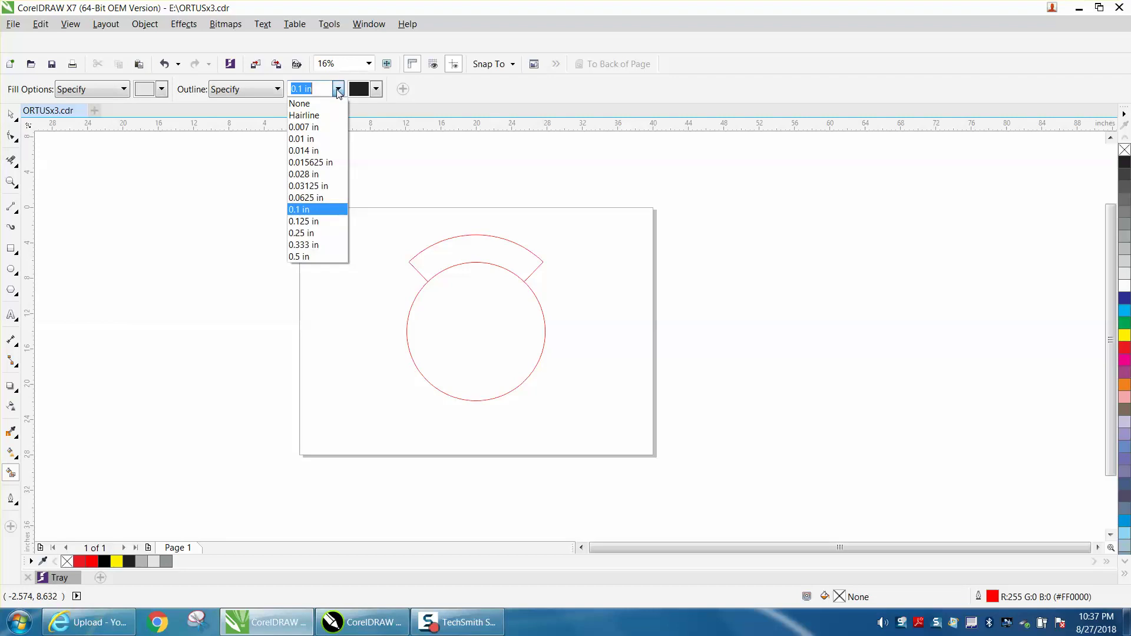
click(310, 221)
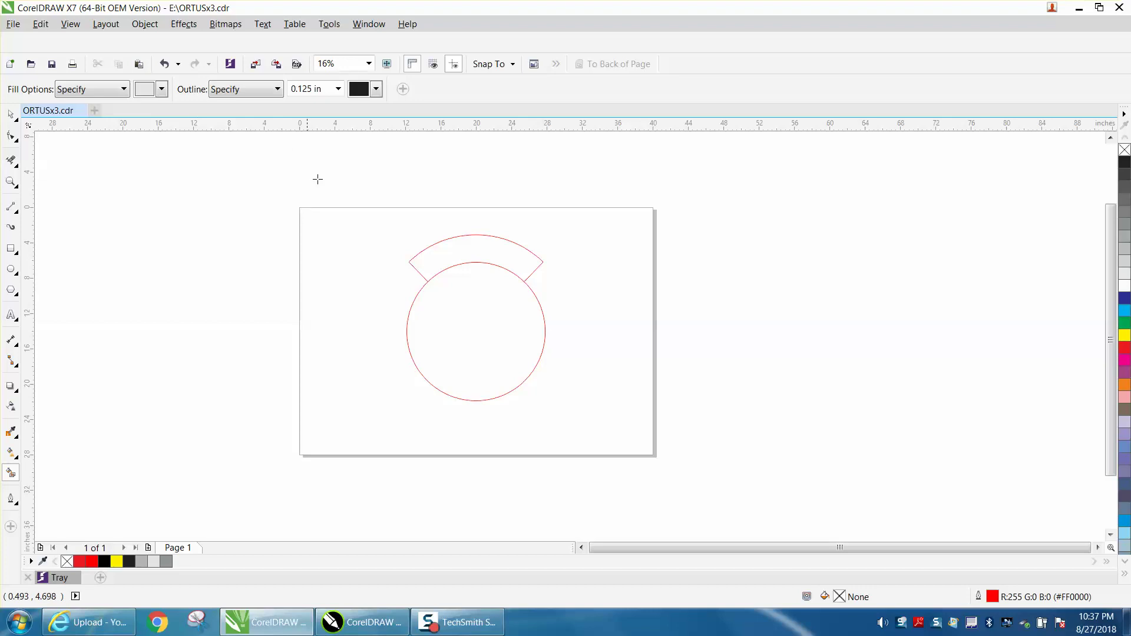
- Smart Fill the band between arc and circle and nudge the grey band right
click(448, 255)
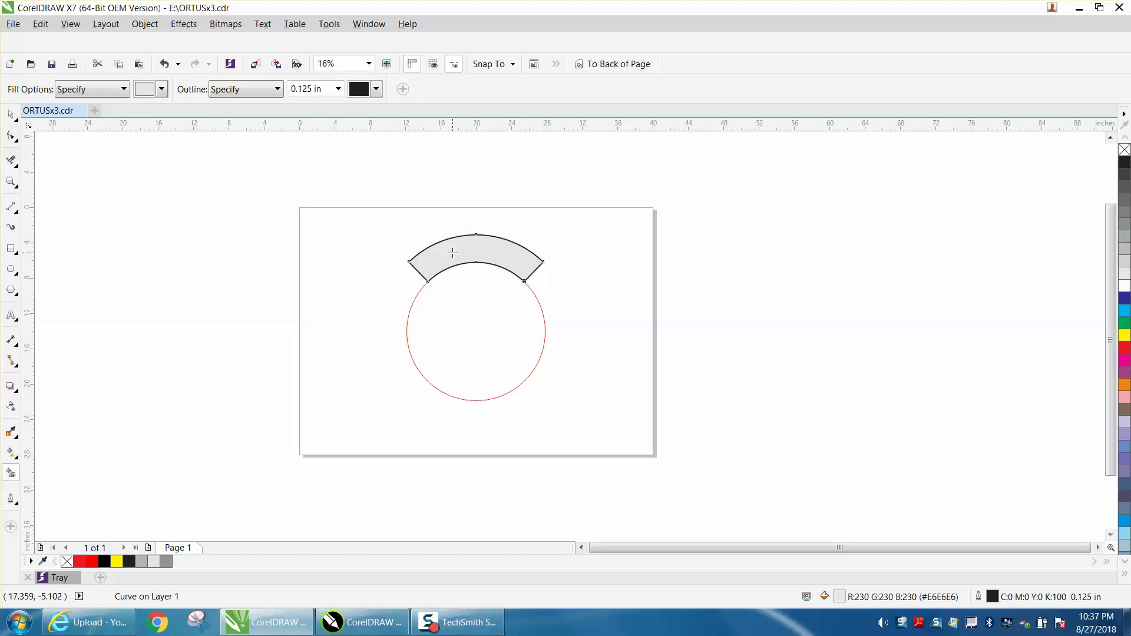
key(Right)
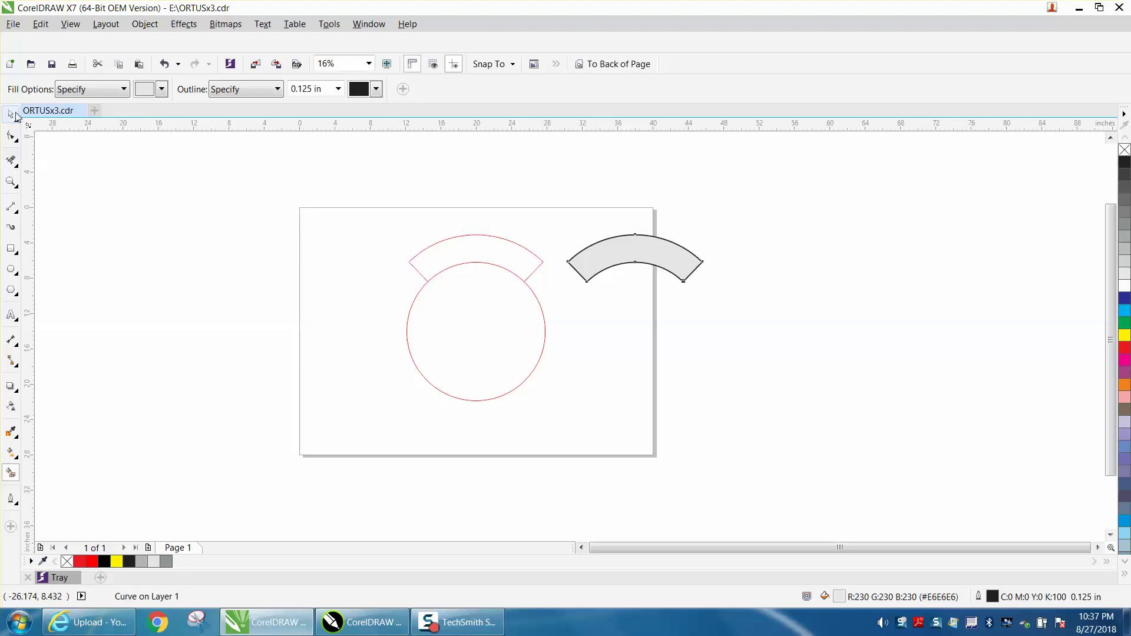
click(15, 113)
- Delete the red arc outline and its two leftover line stubs
click(419, 255)
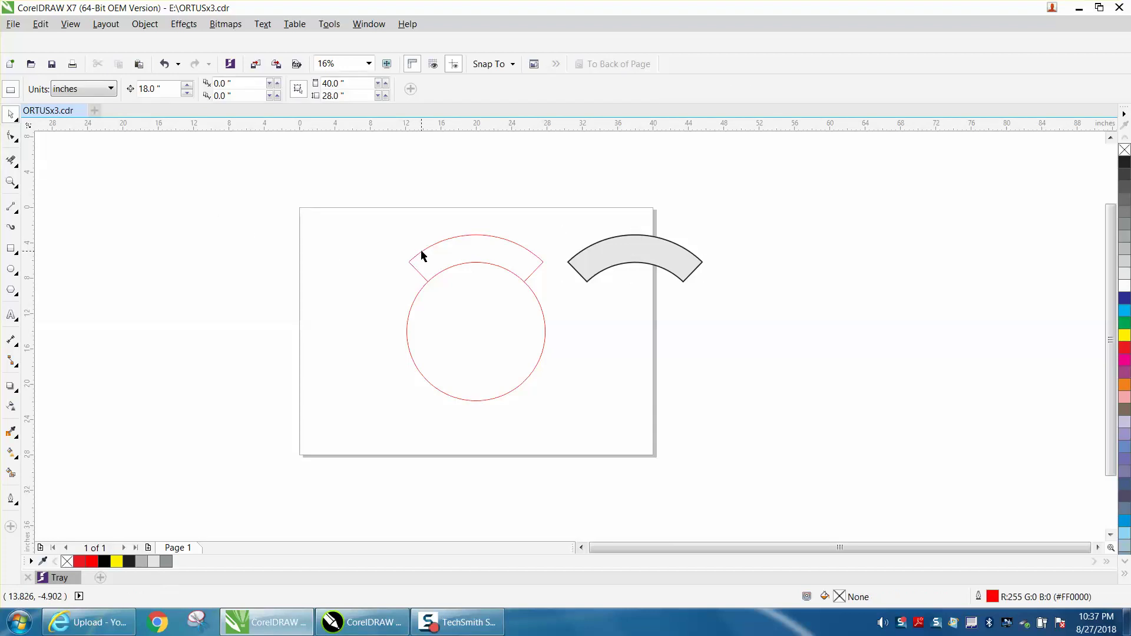
click(421, 255)
key(Delete)
click(532, 276)
key(Delete)
click(422, 276)
key(Delete)
click(580, 274)
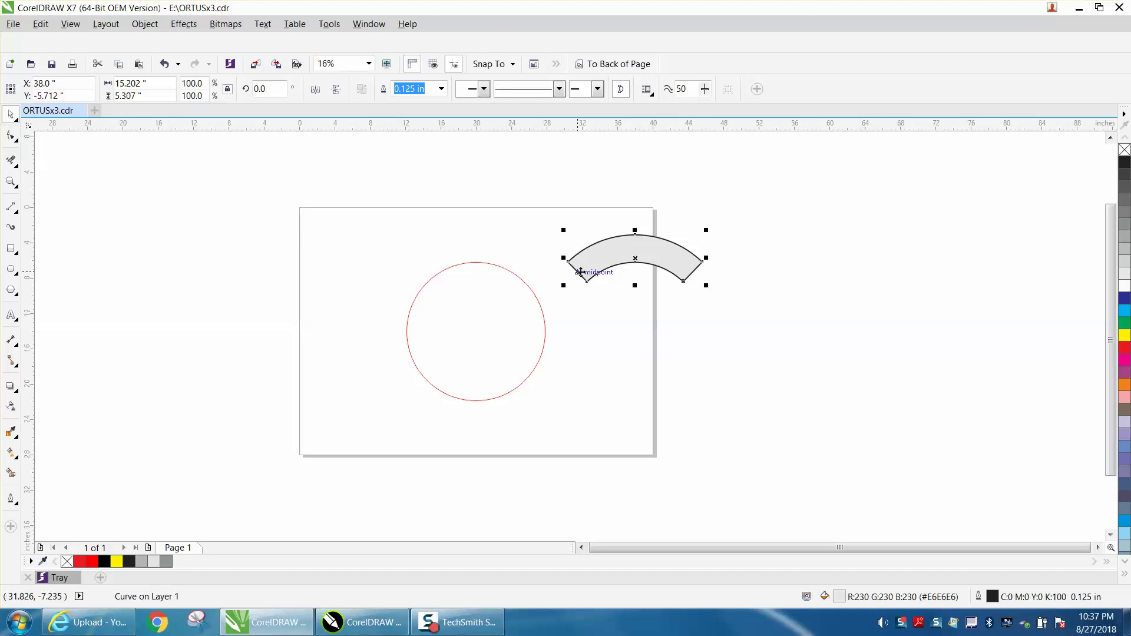
- Select the circle and replace its red hairline with a 0.125 in black outline
double_click(541, 312)
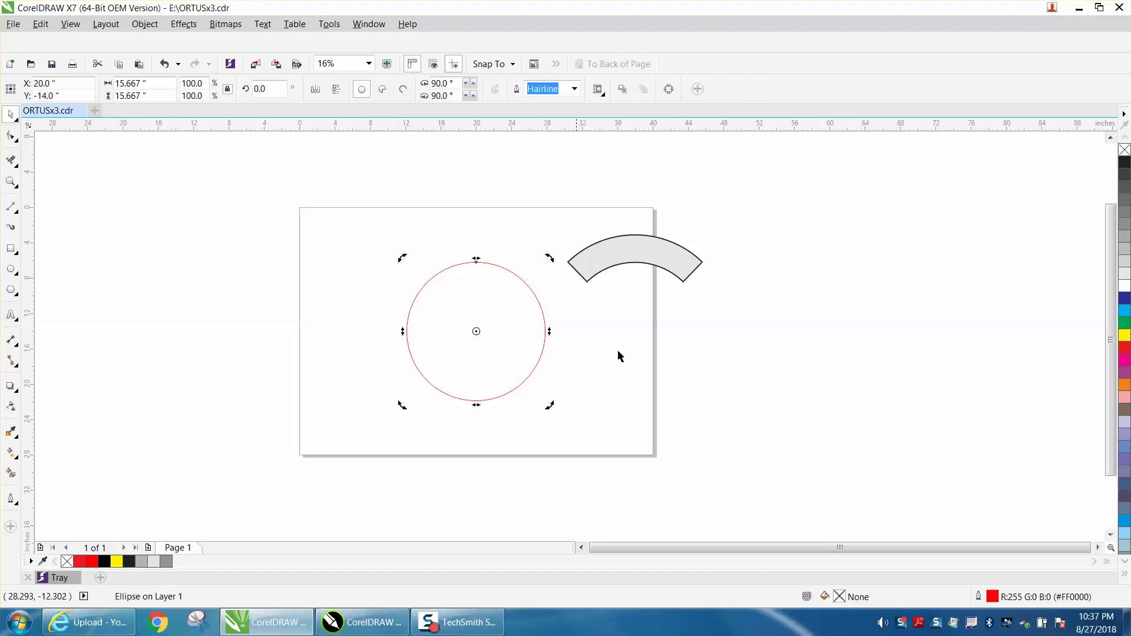
double_click(994, 598)
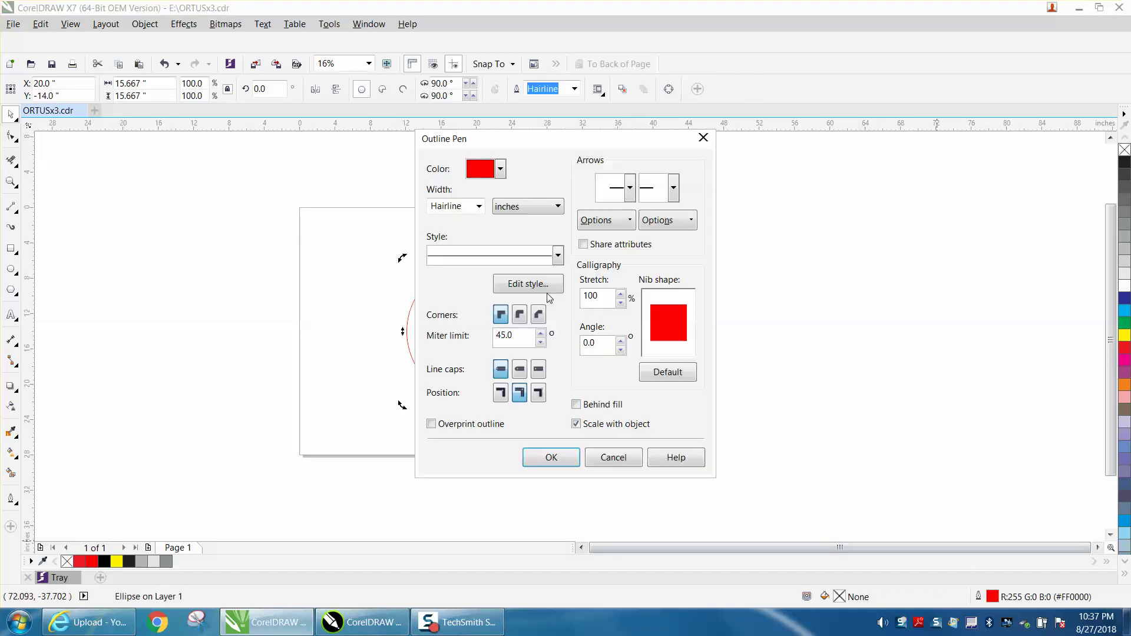
click(478, 205)
click(456, 336)
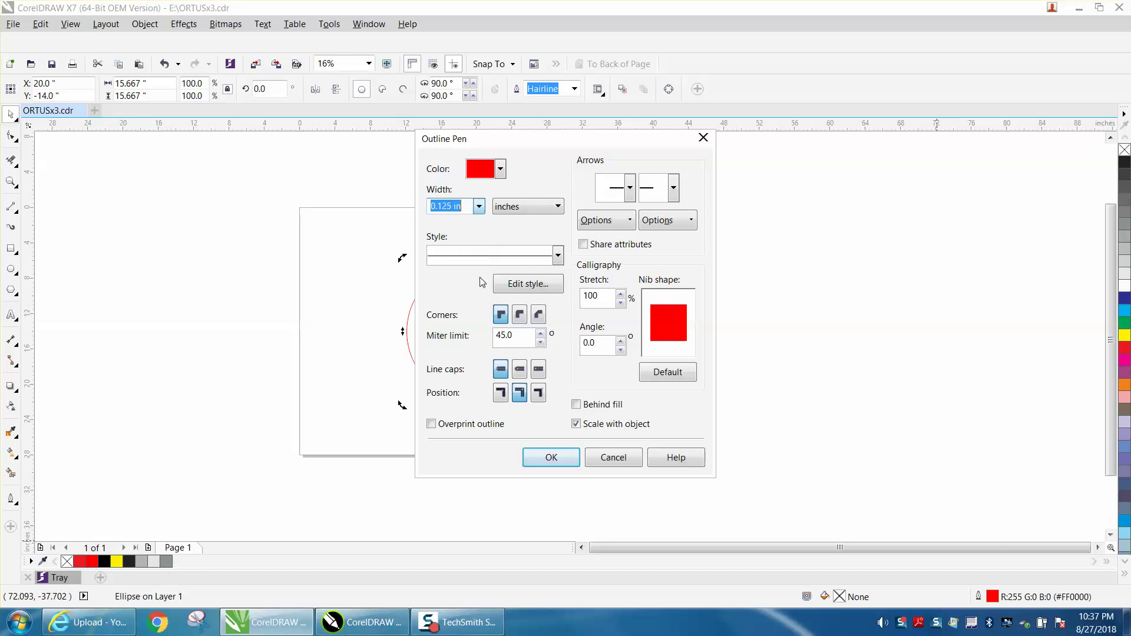
click(500, 169)
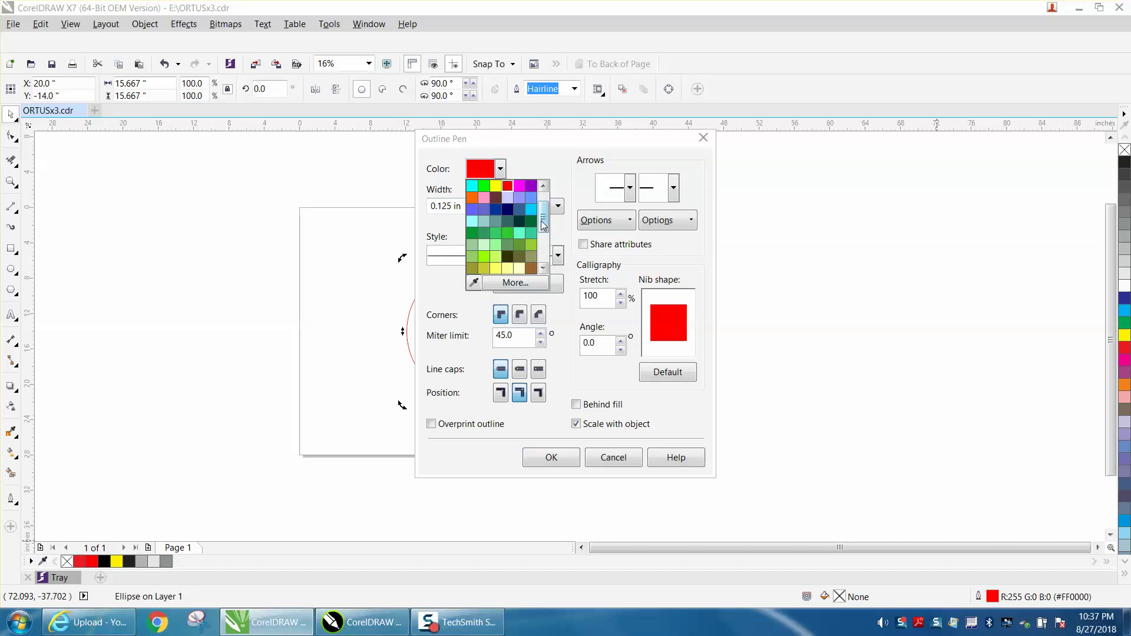
scroll(497, 178, up, 3)
click(472, 185)
click(551, 457)
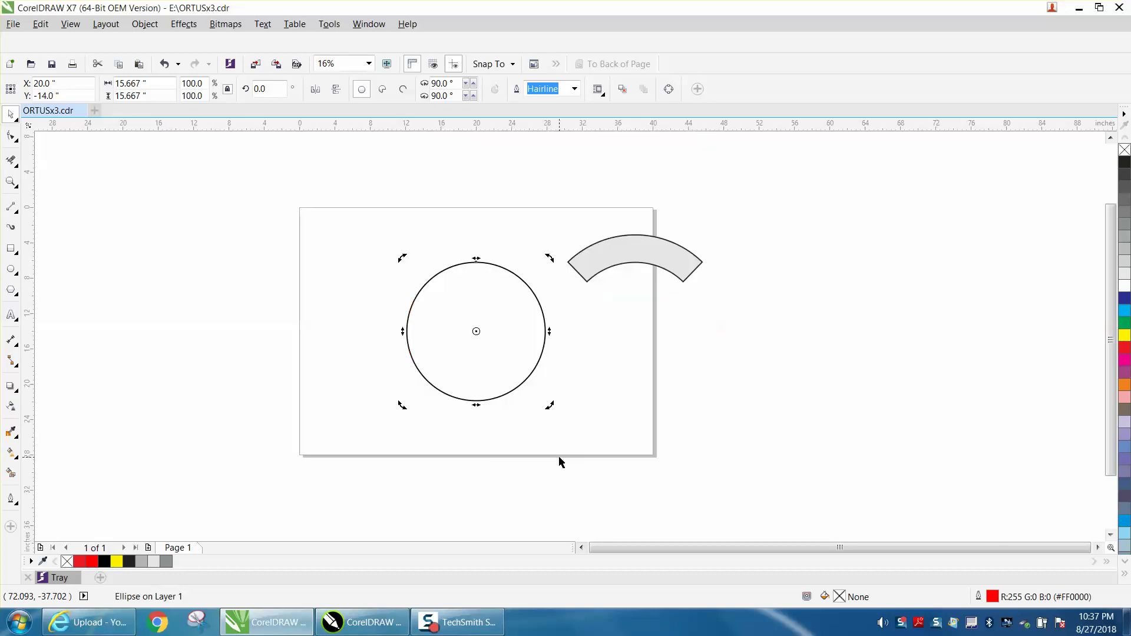
click(610, 264)
- Move the band back above the circle and zoom in to inspect its left corner
key(c)
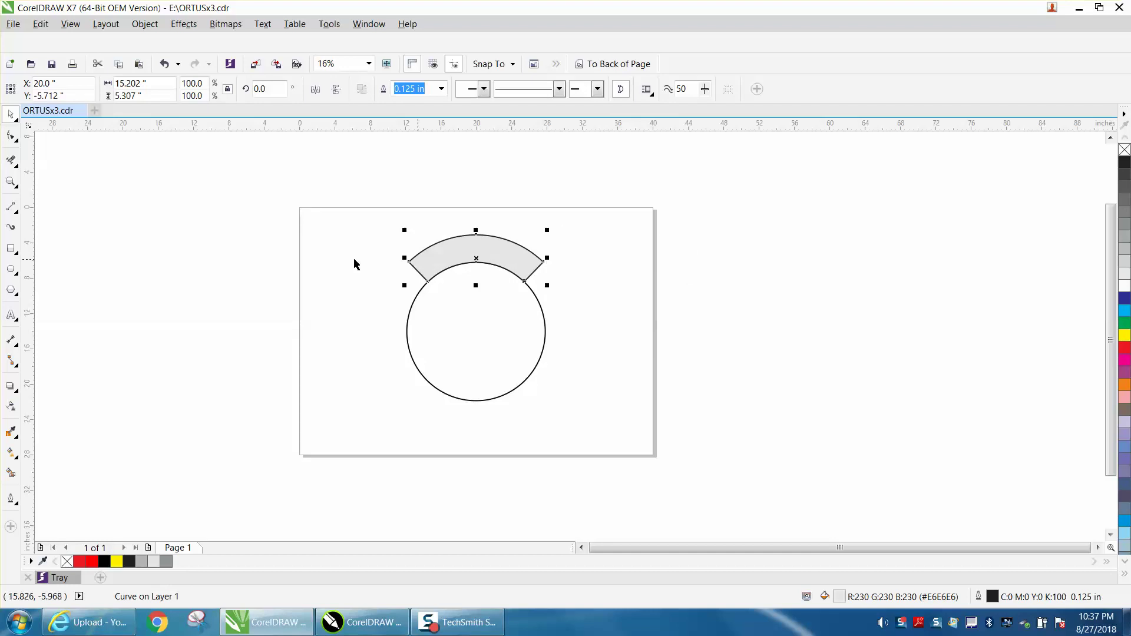
click(11, 182)
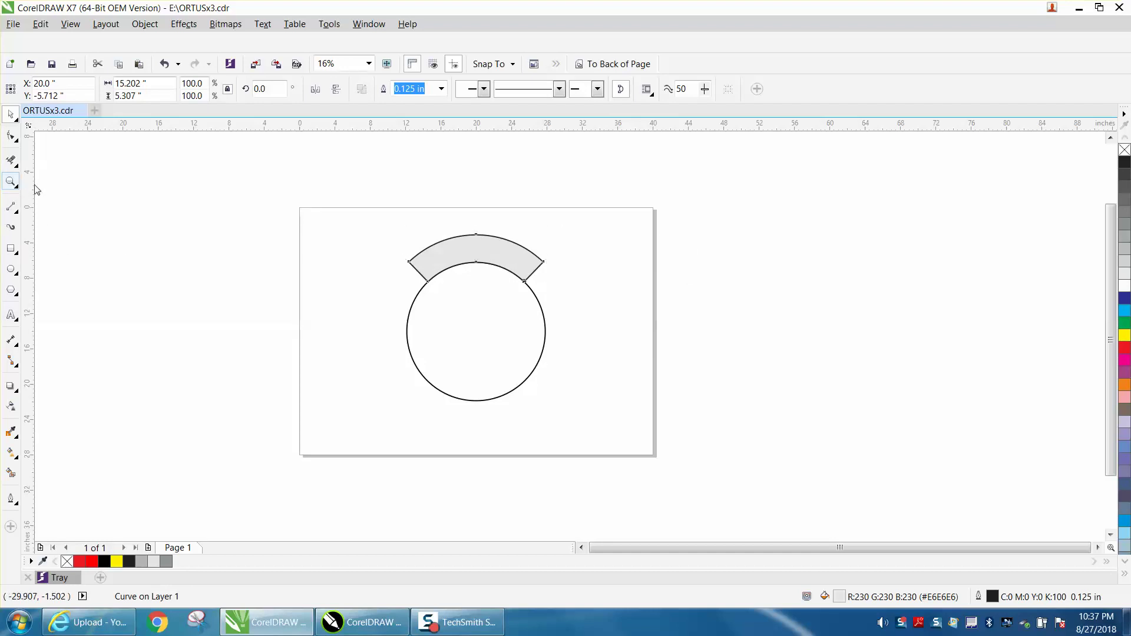
drag(402, 259, 551, 328)
right_click(412, 267)
right_click(454, 292)
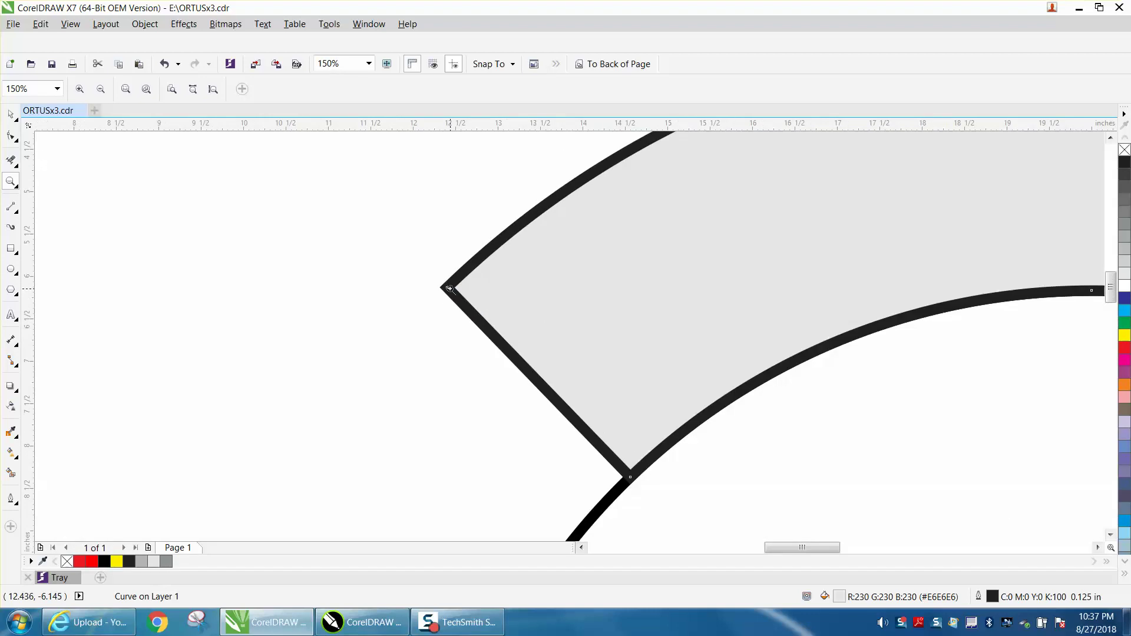
right_click(452, 293)
- Select the arc band and remove its grey fill with the no-fill swatch
click(11, 113)
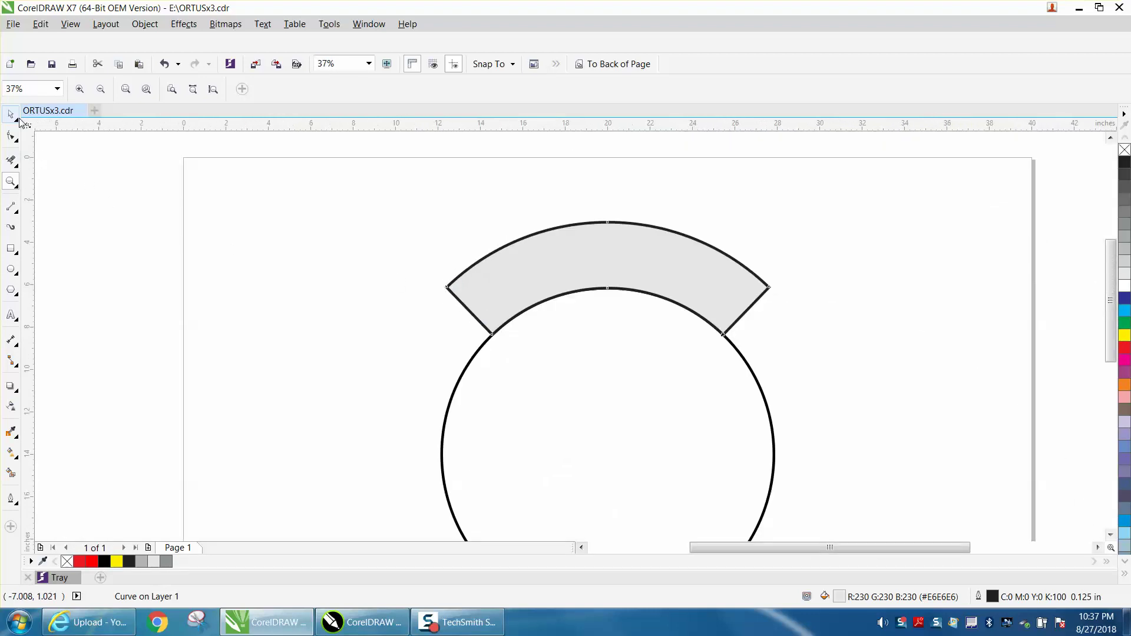
click(574, 261)
click(624, 280)
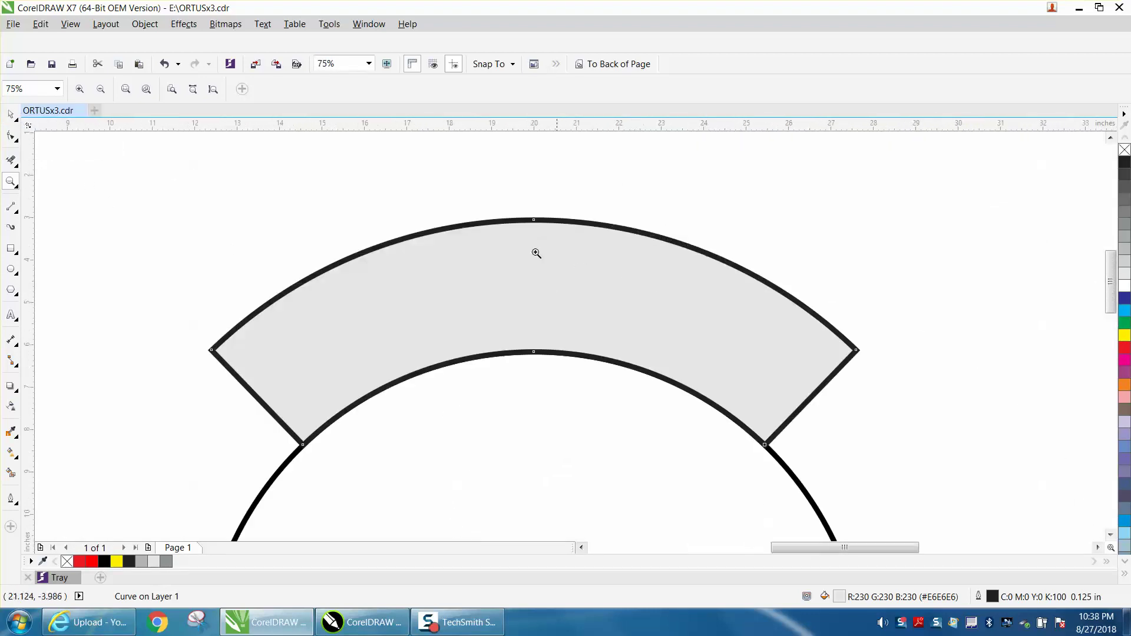
click(11, 115)
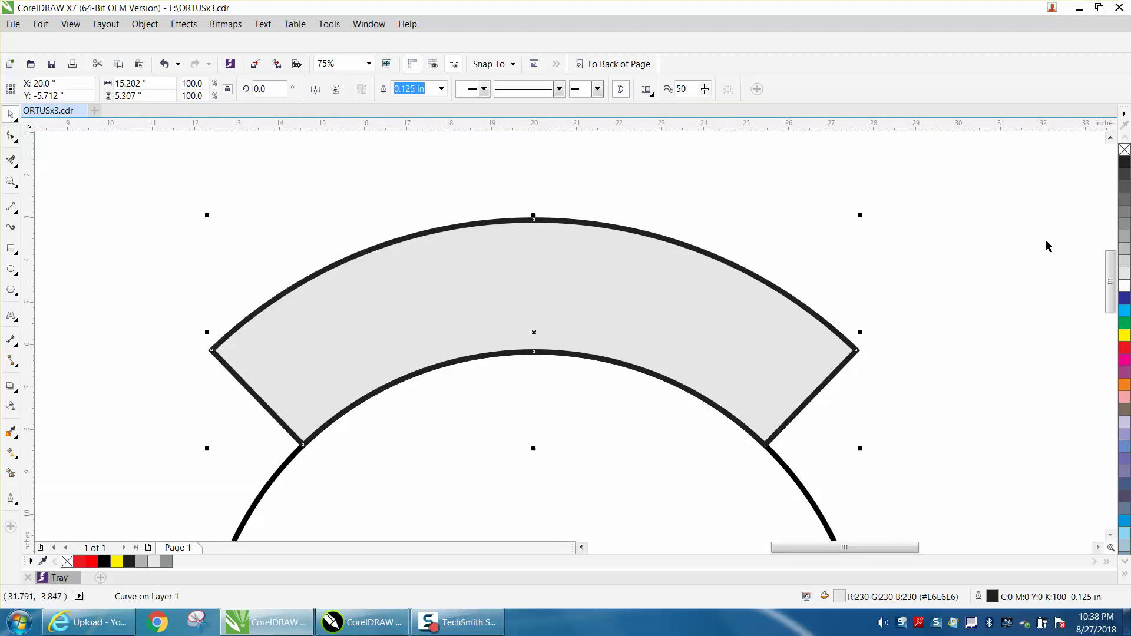
click(1124, 150)
scroll(812, 194, down, 2)
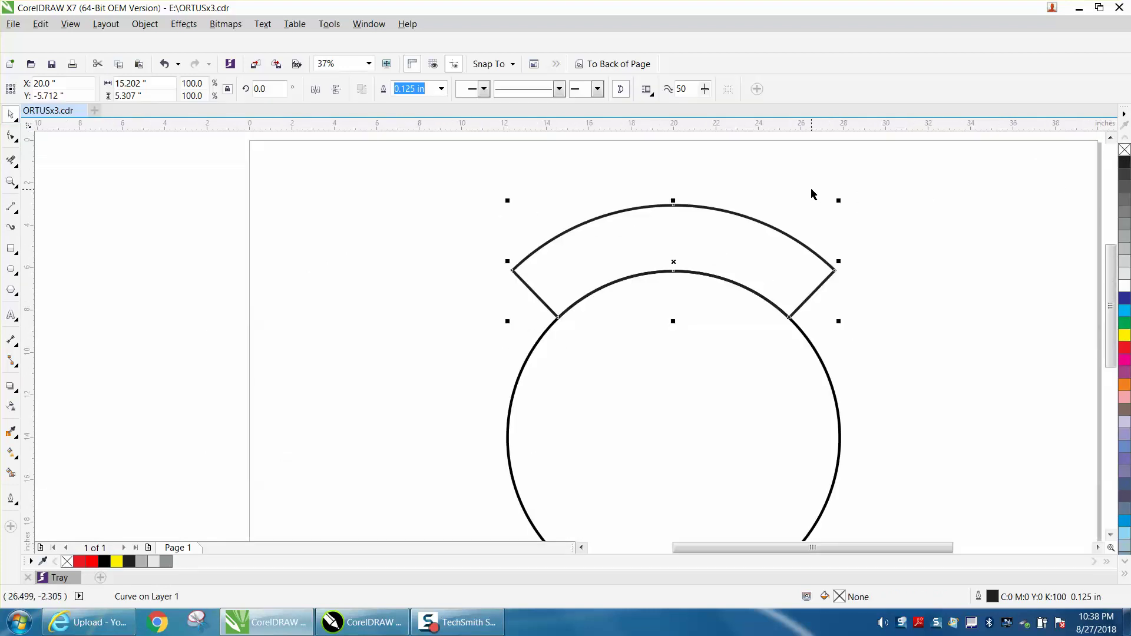
scroll(811, 195, down, 1)
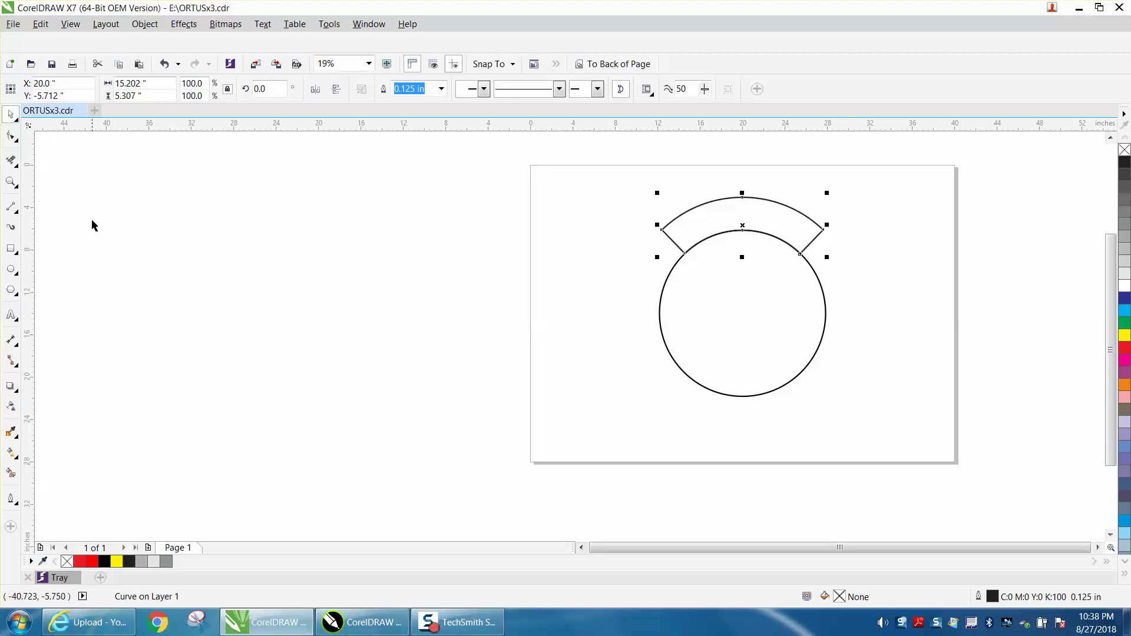
click(12, 183)
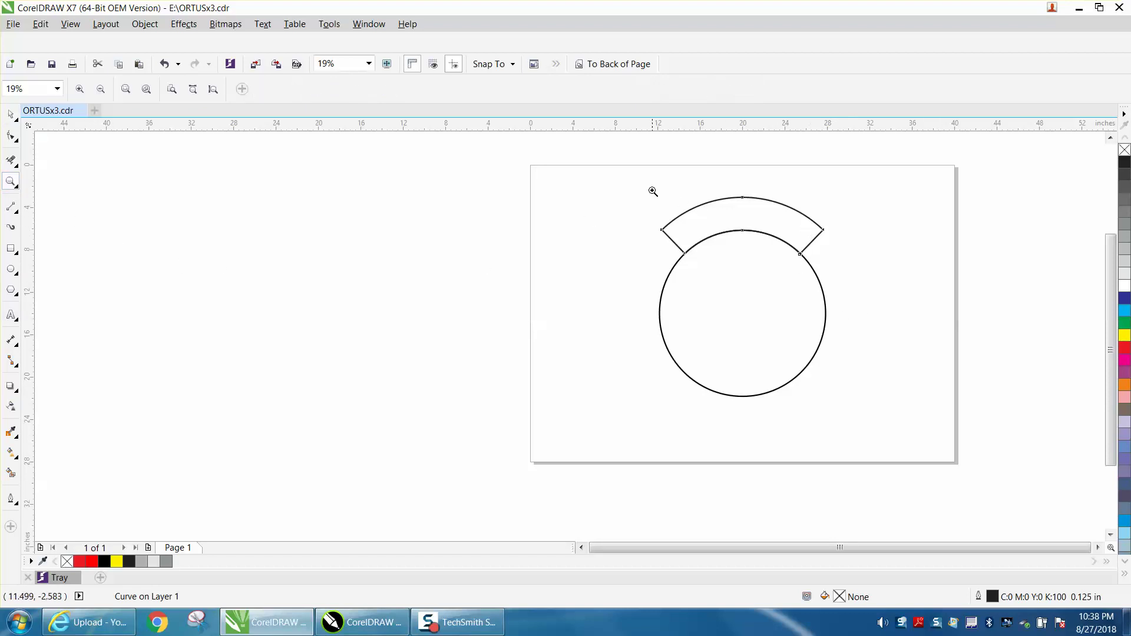
click(12, 115)
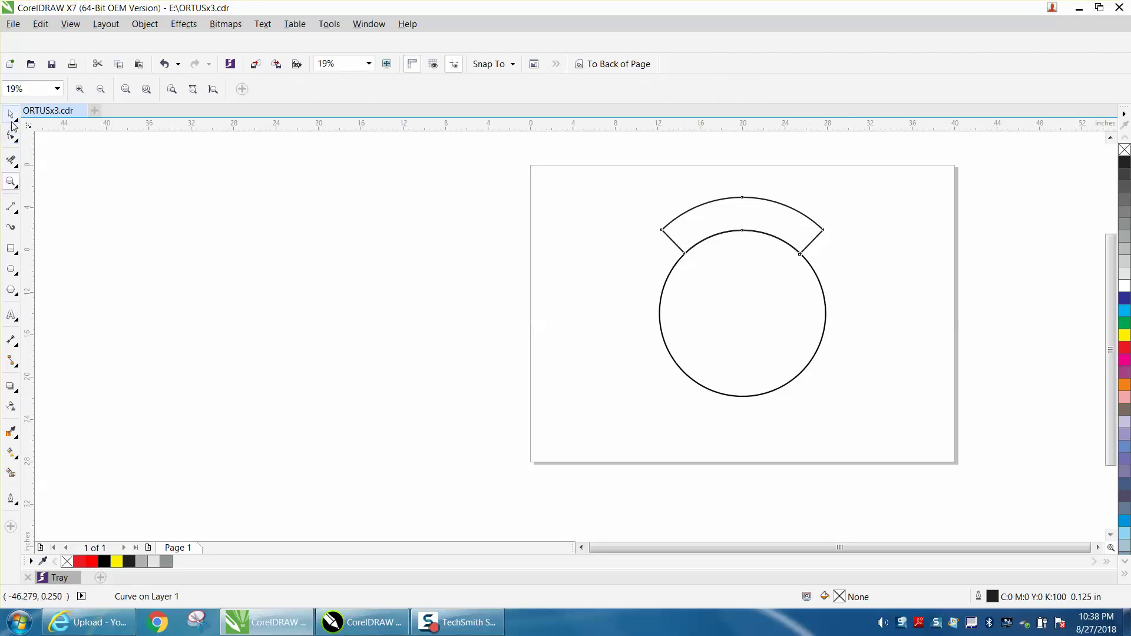
drag(631, 180, 895, 419)
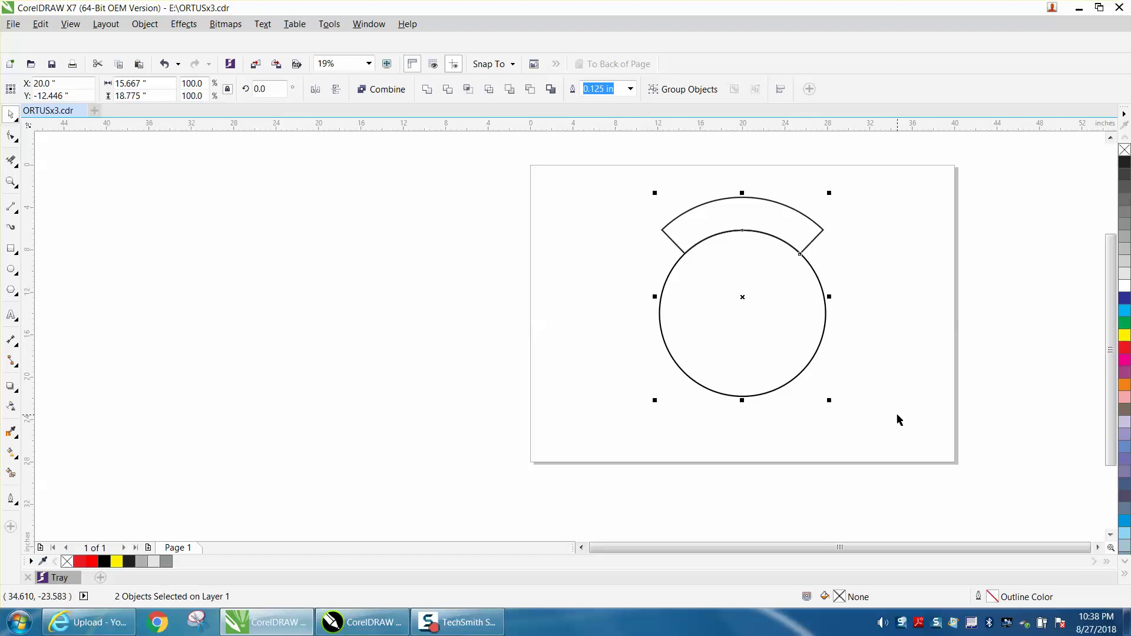
- Select the arc band and move its rotation centre to the circle's centre
click(878, 303)
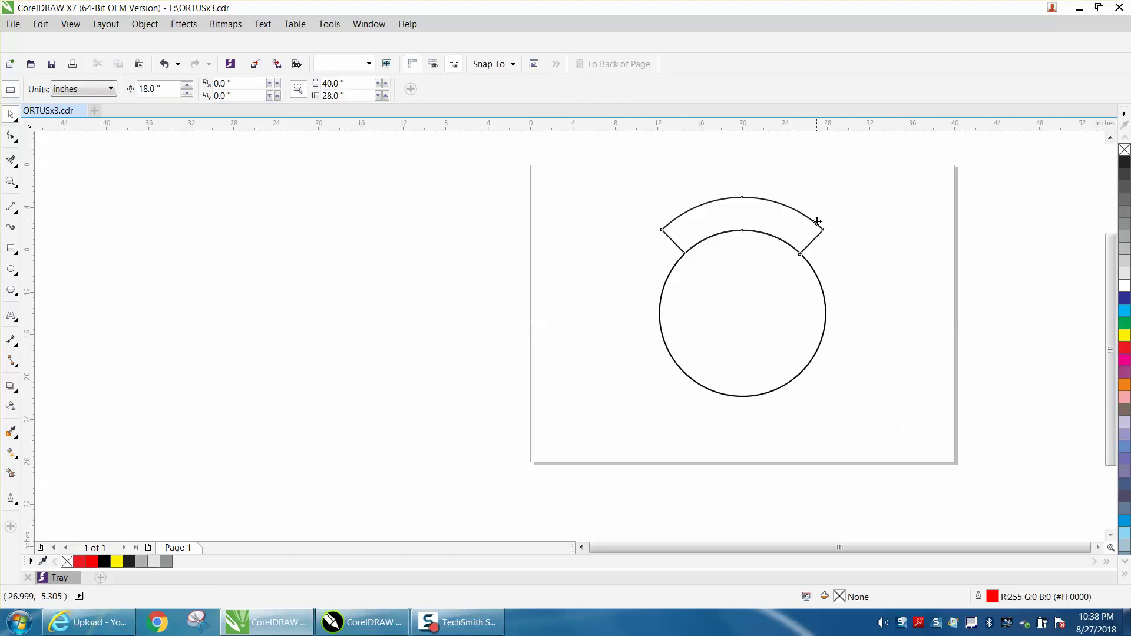
click(818, 224)
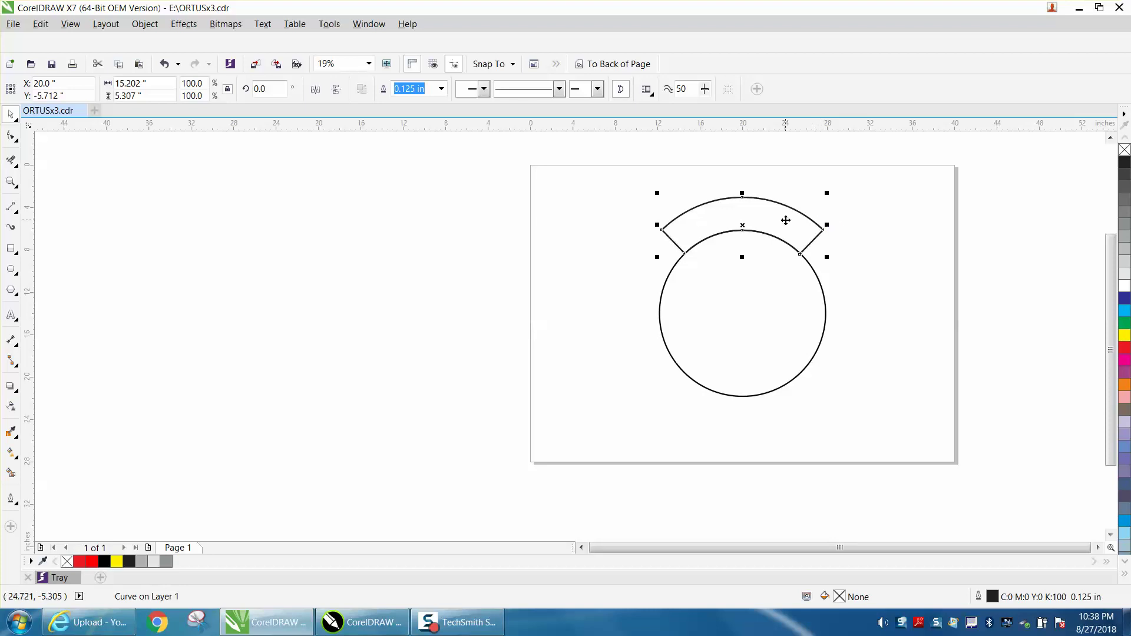
click(742, 227)
drag(743, 227, 741, 316)
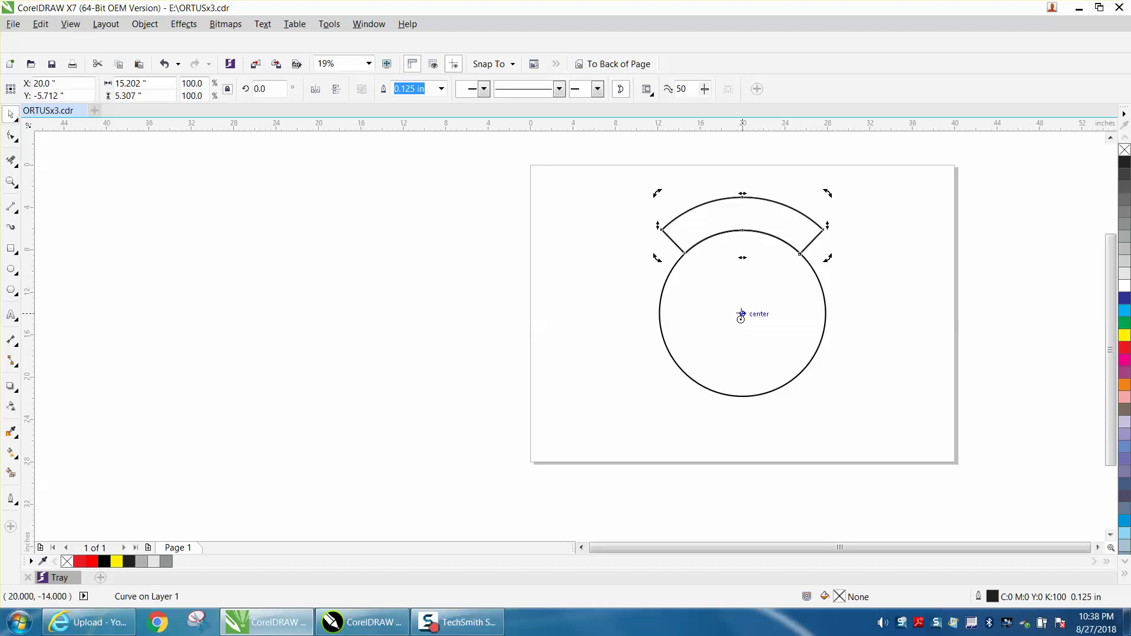
- Rotate a copy of the band 180° so it sits below the circle
click(846, 223)
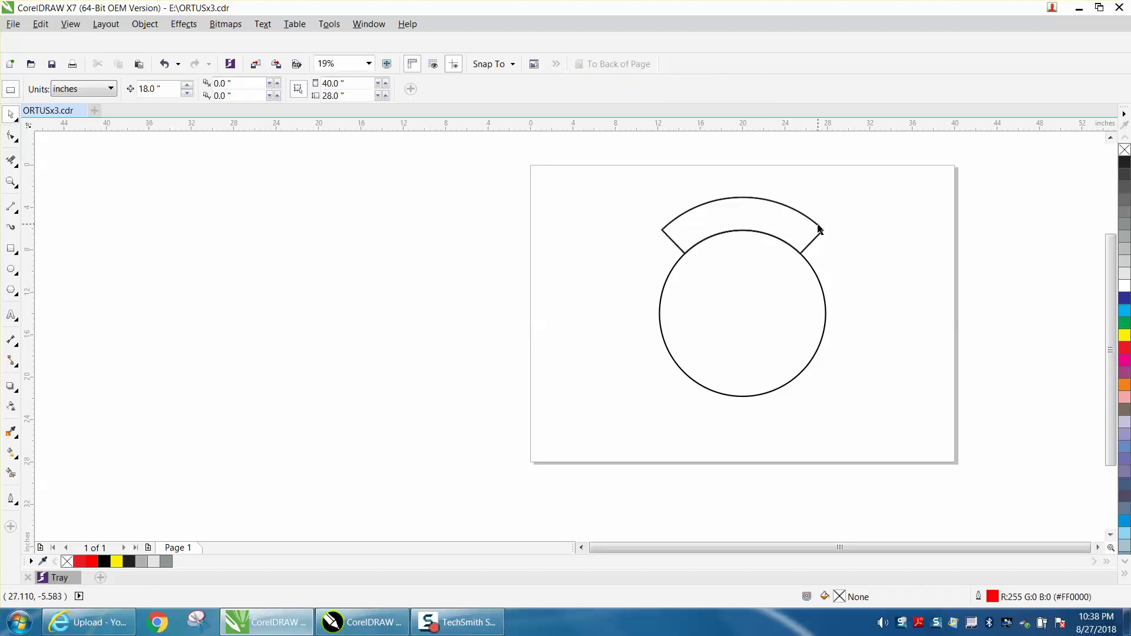
click(820, 225)
key(F10)
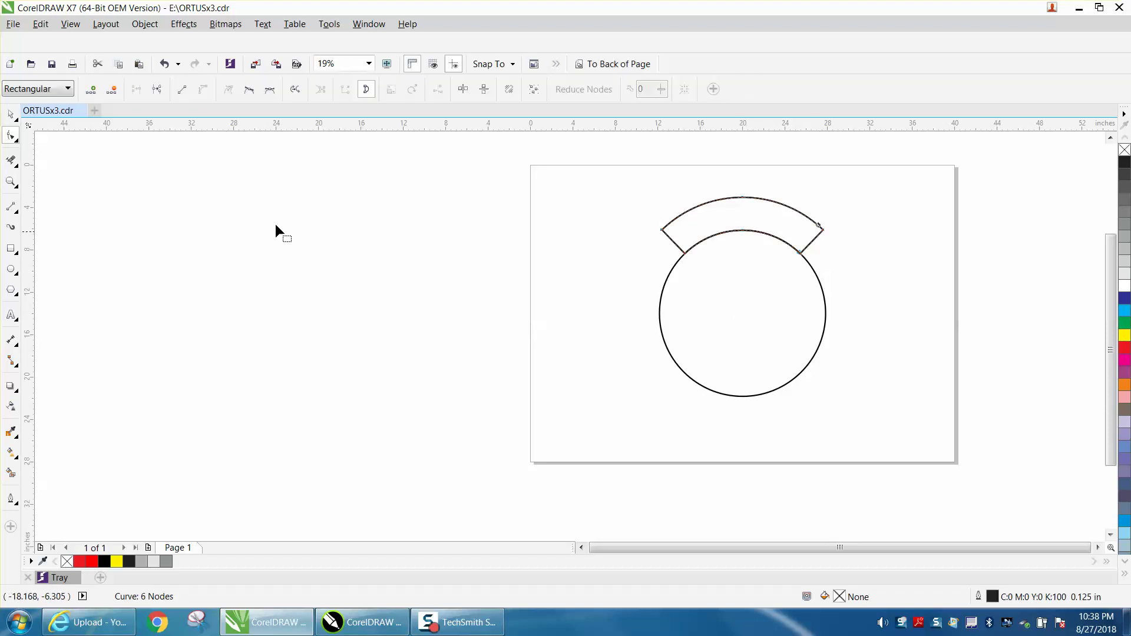
key(space)
click(743, 226)
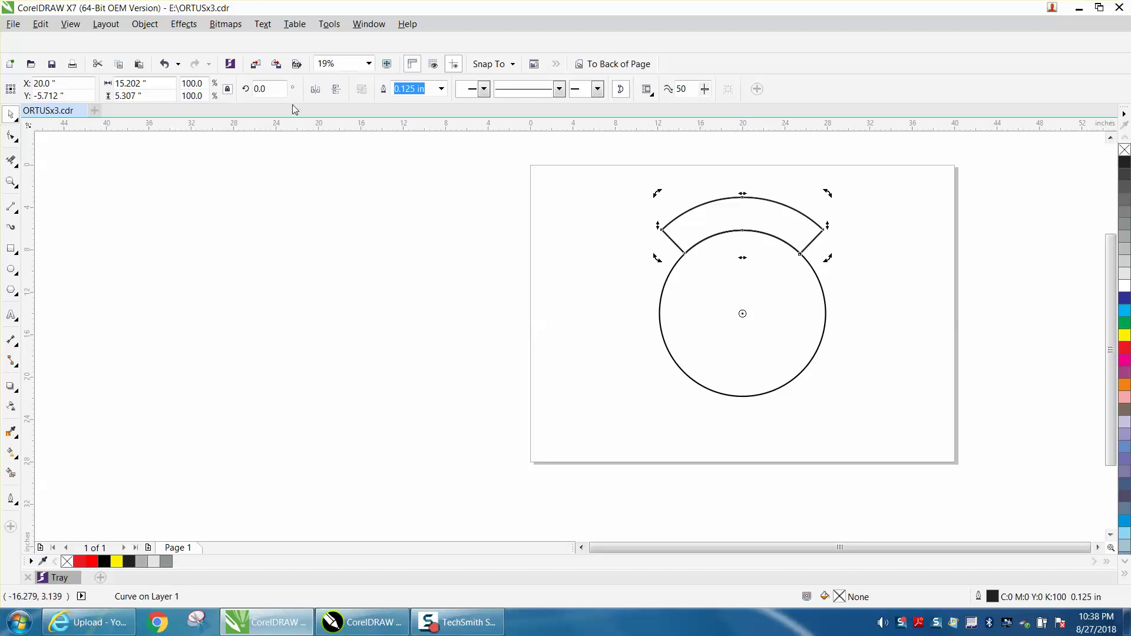
text(180)
key(Return)
- Deselect and zoom in on the circle and both bands
click(575, 239)
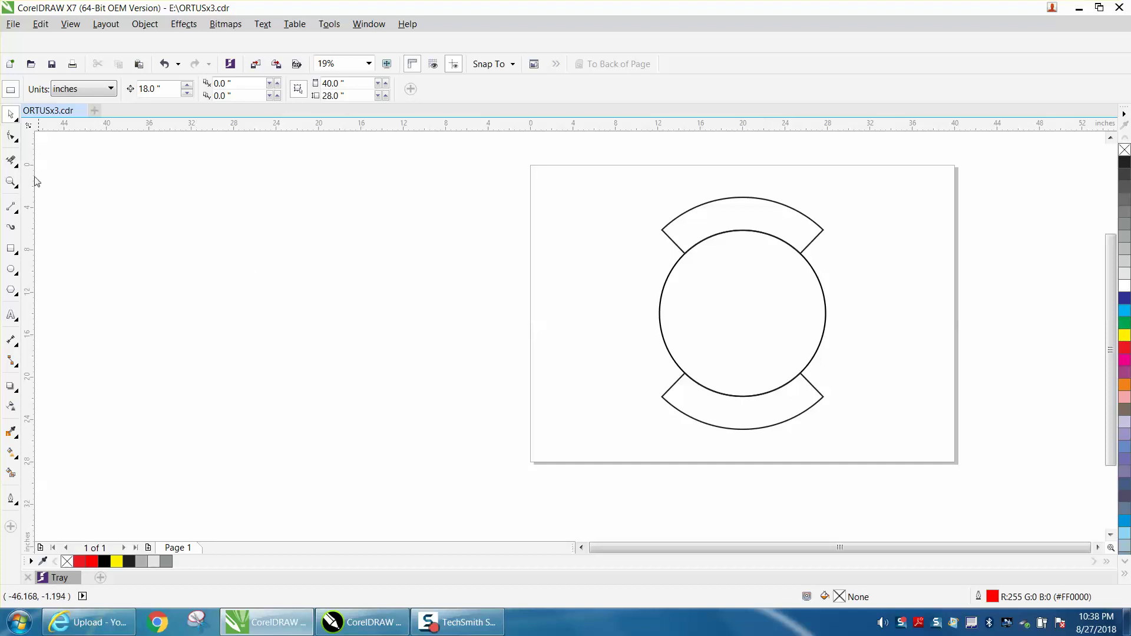
click(11, 181)
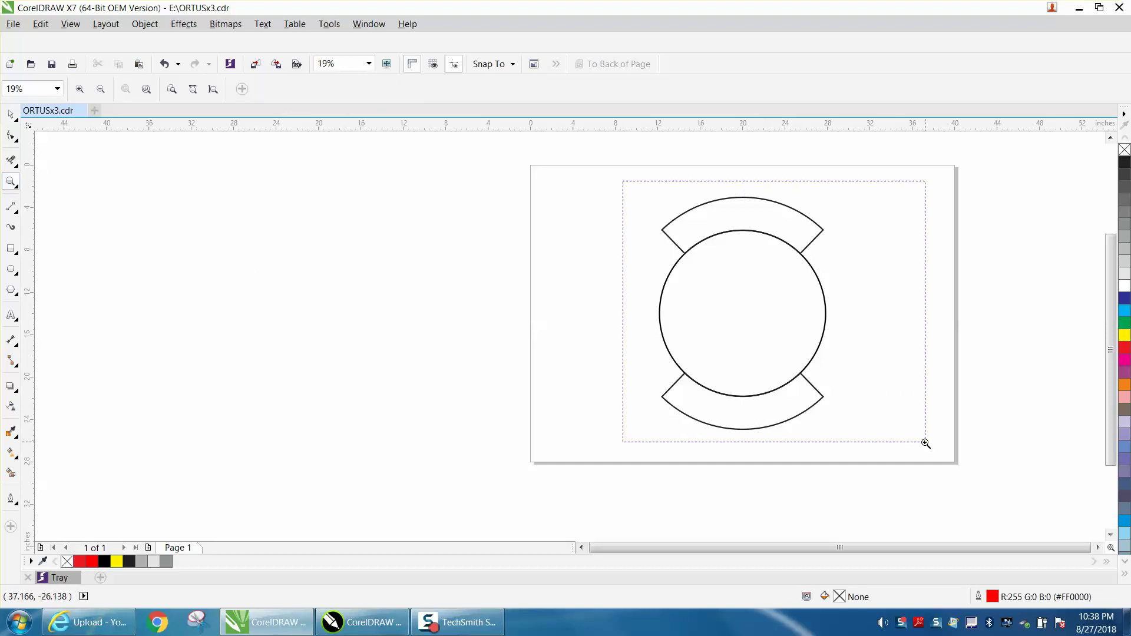
drag(624, 195, 929, 446)
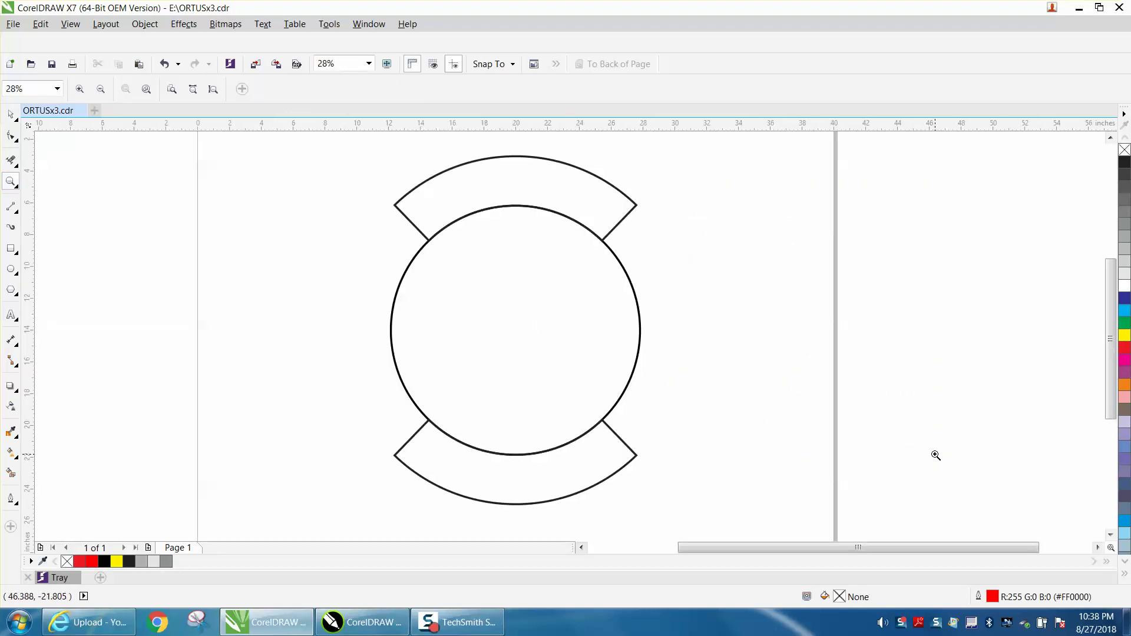